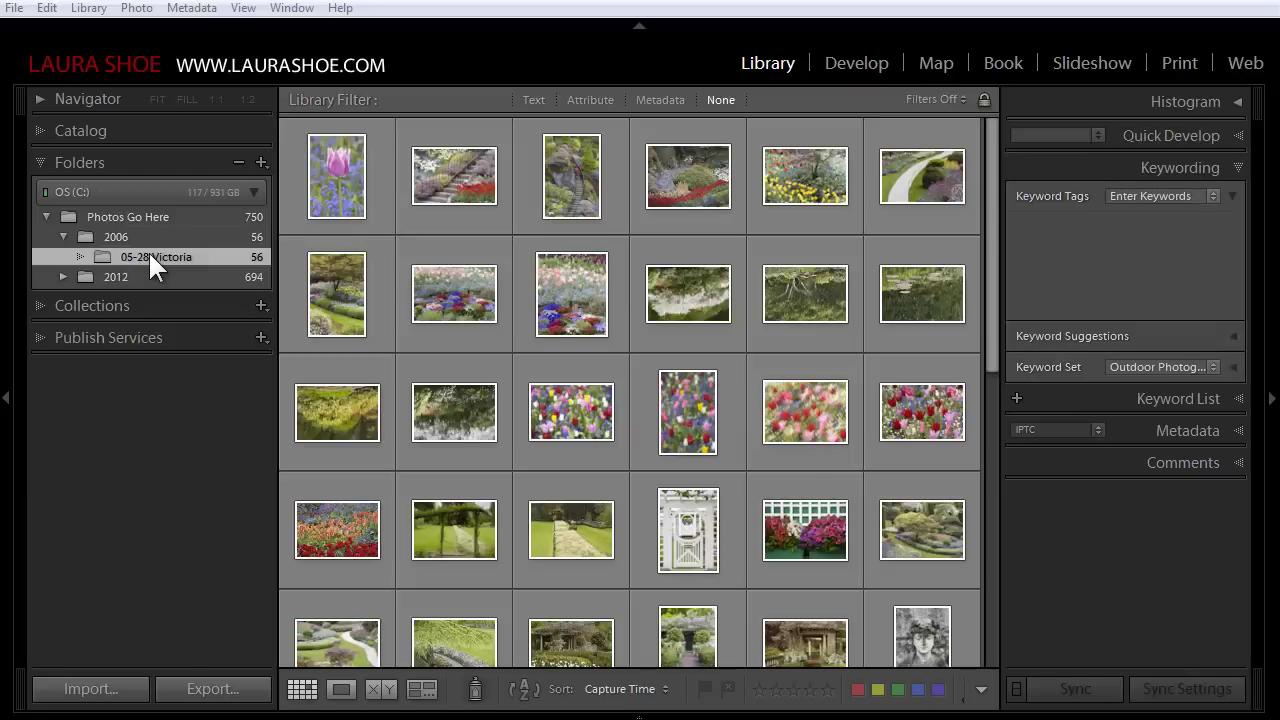
Step: Start a camera-card import, enter then clear the 'Oregon Coast,ocean' keywords, and cancel it
left_click(106, 696)
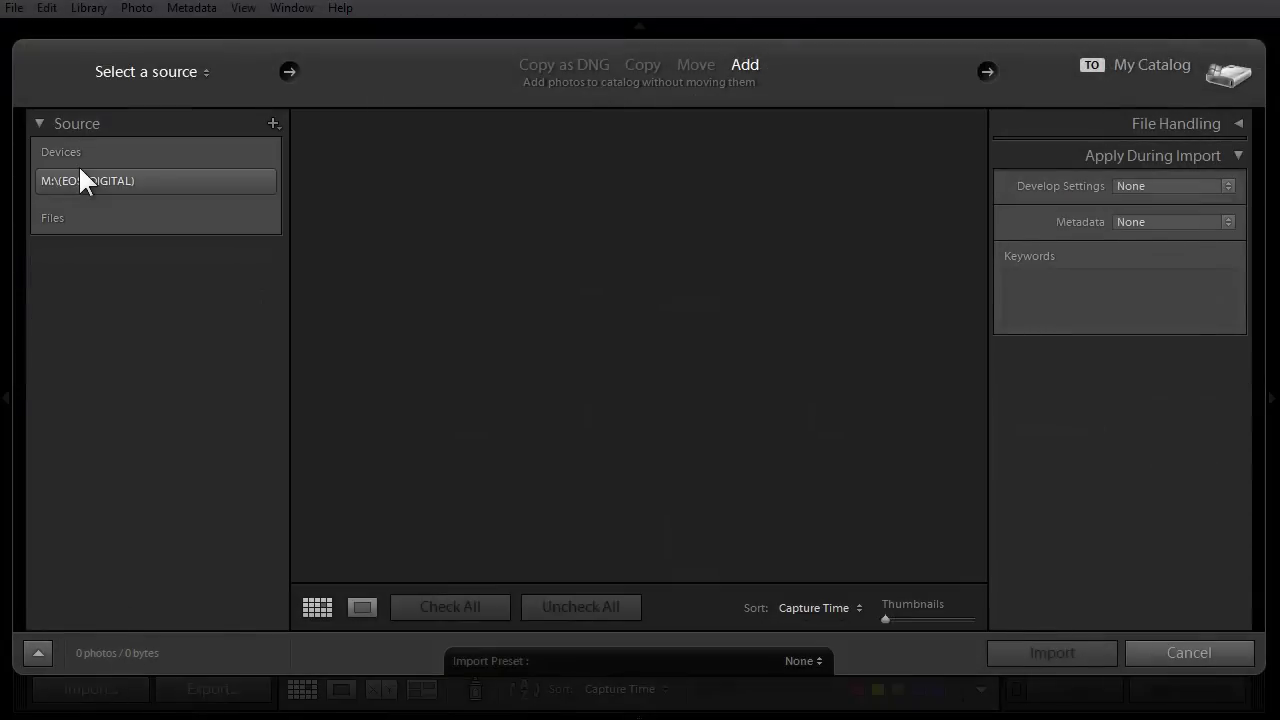
left_click(80, 178)
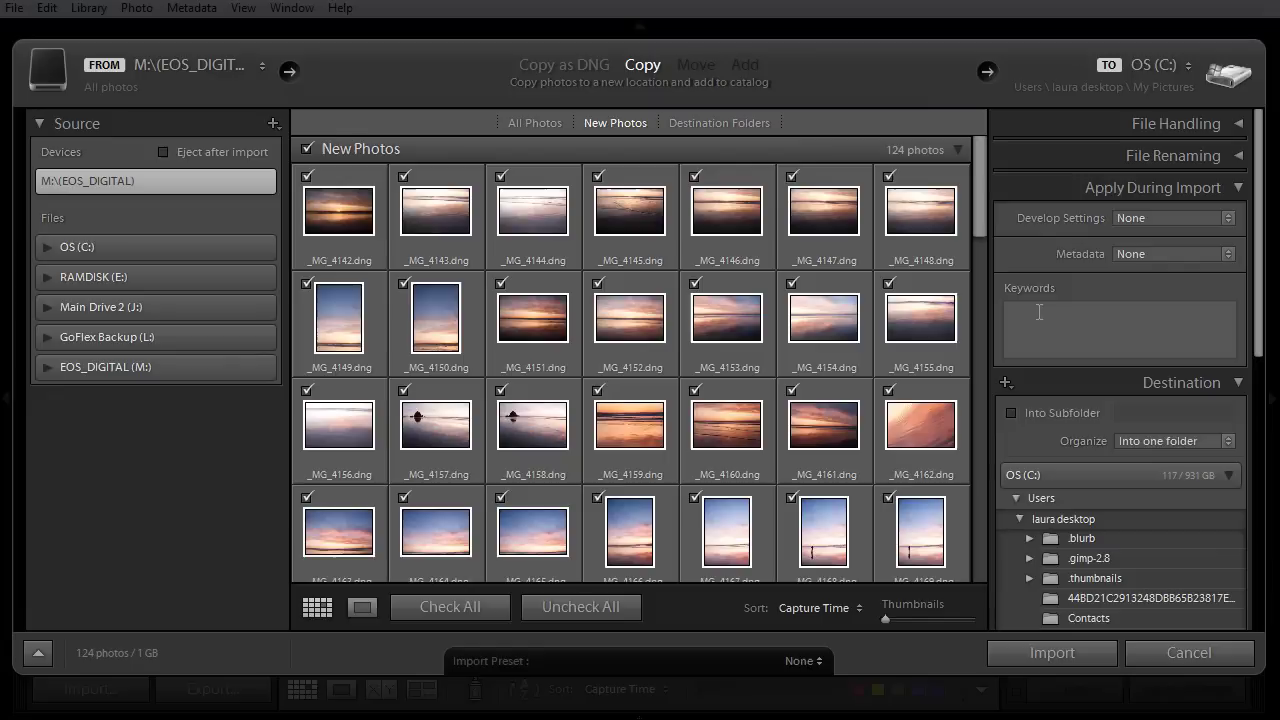
left_click(1039, 314)
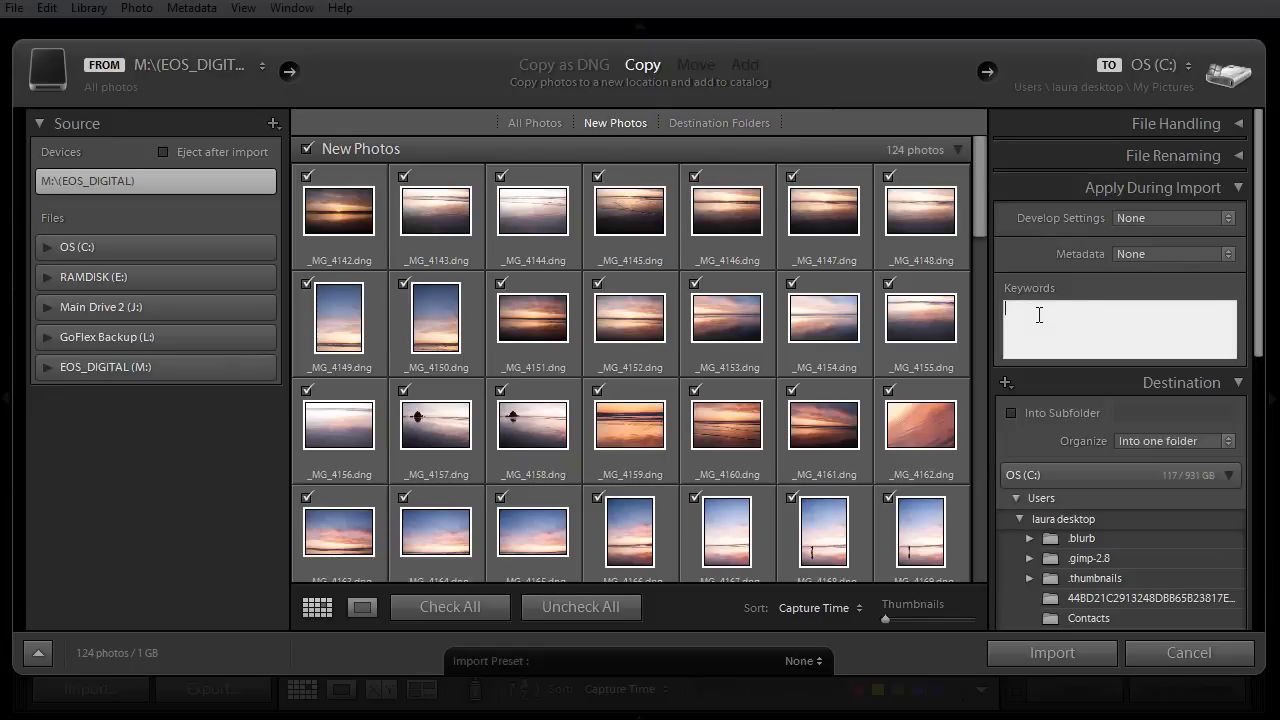
type("Orego")
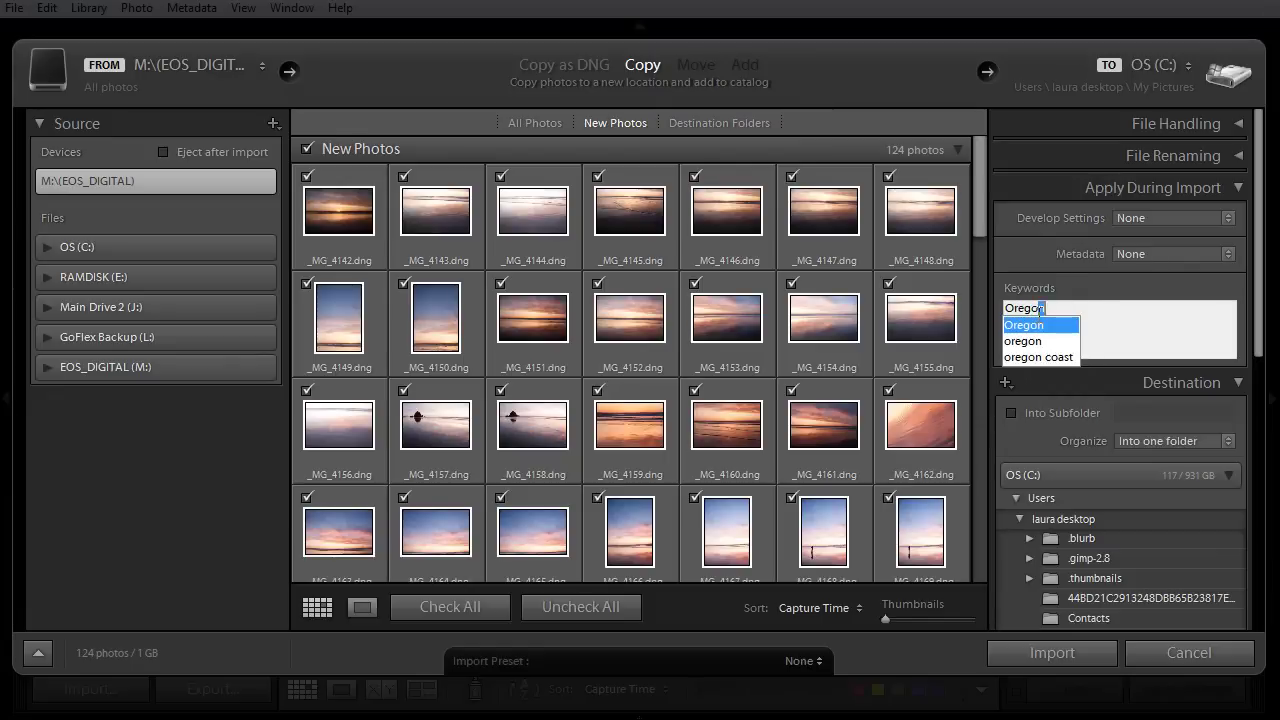
type("n Coast")
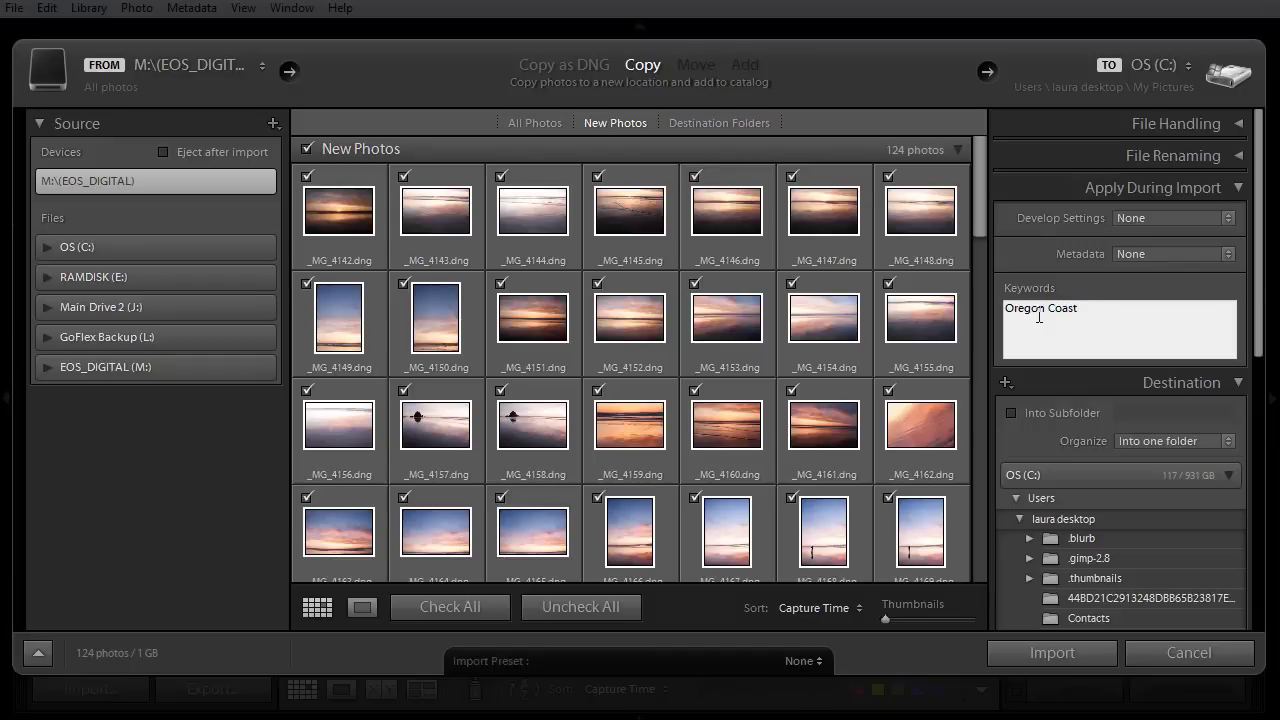
type(",")
type("ocean")
key("Return")
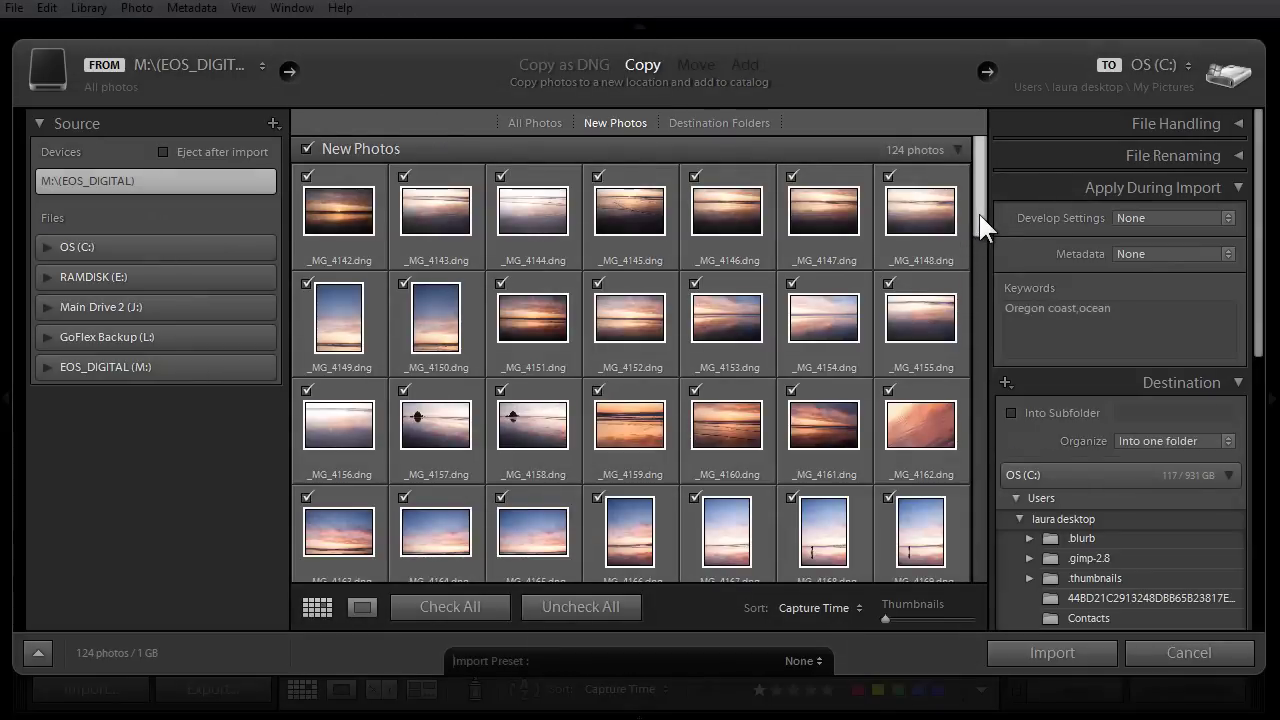
left_click_drag(981, 222, 982, 446)
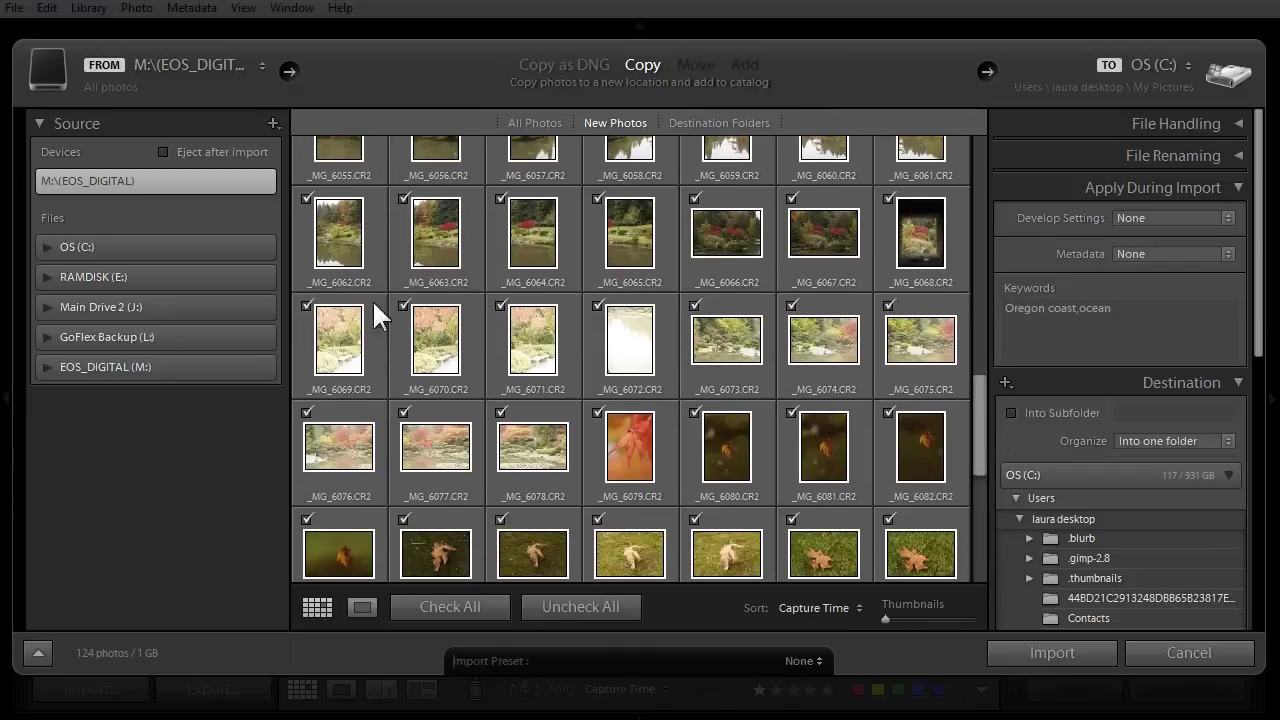
left_click(1106, 330)
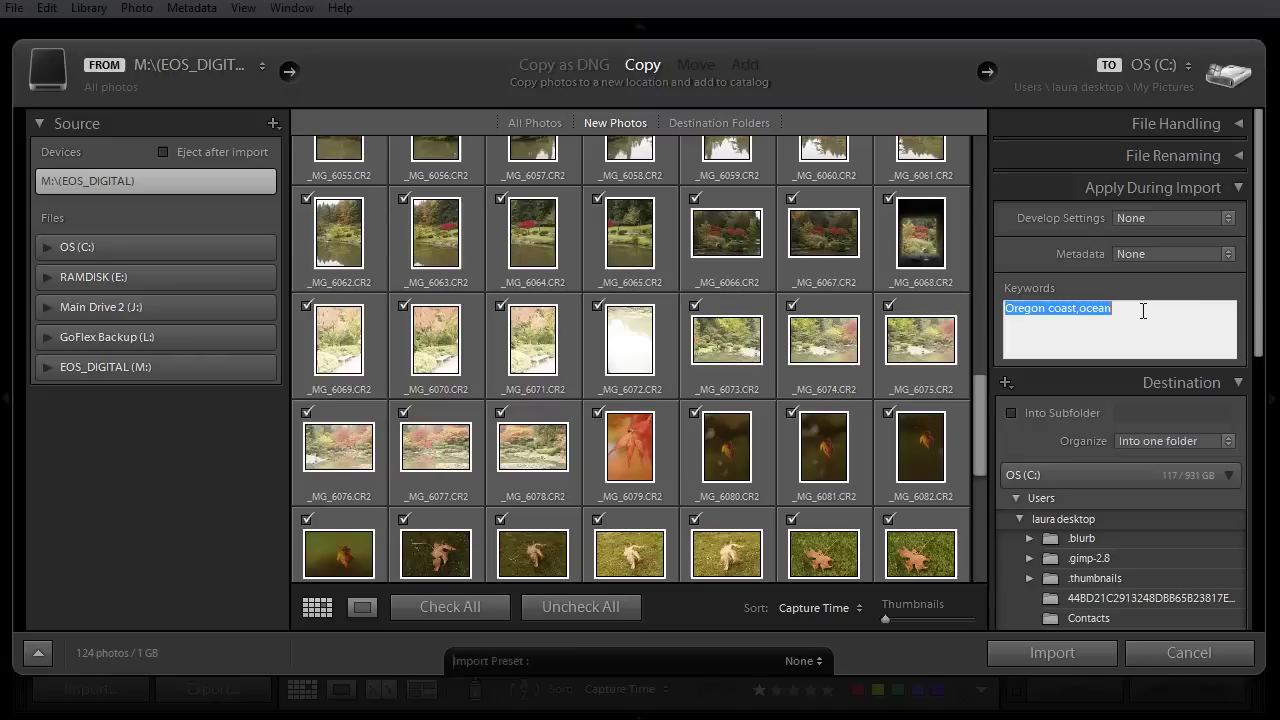
key("BackSpace")
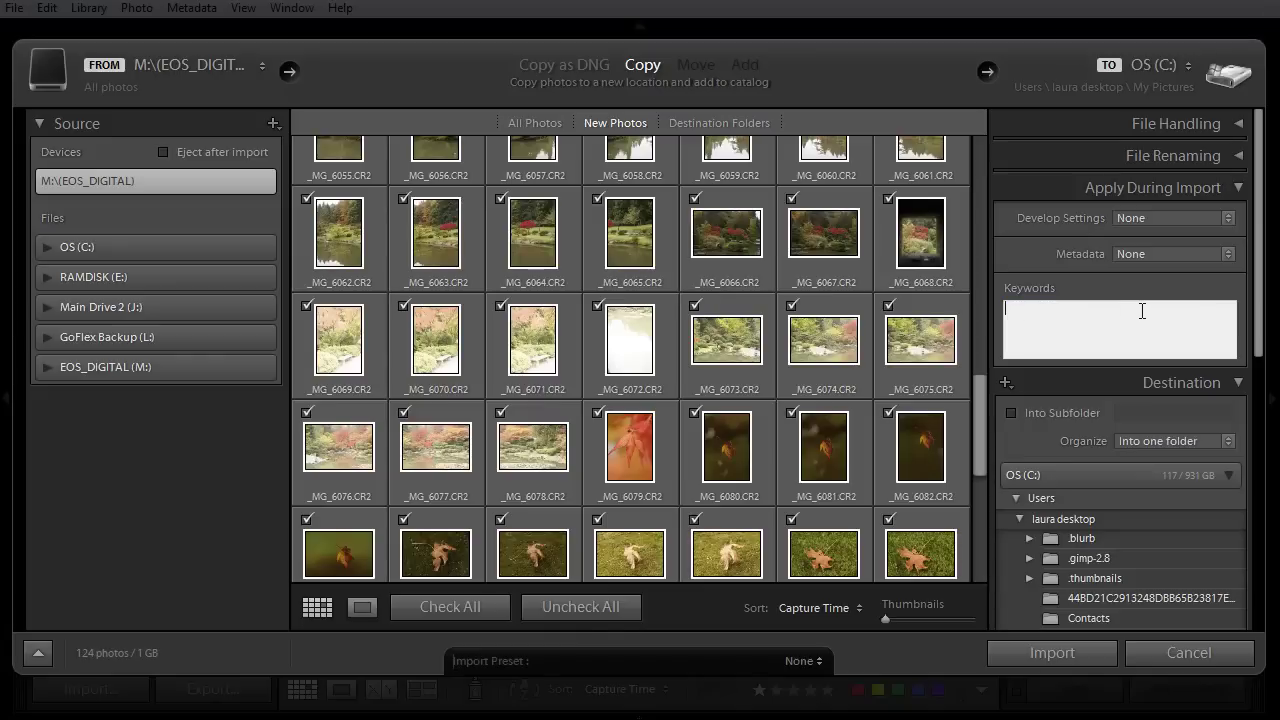
left_click(1179, 648)
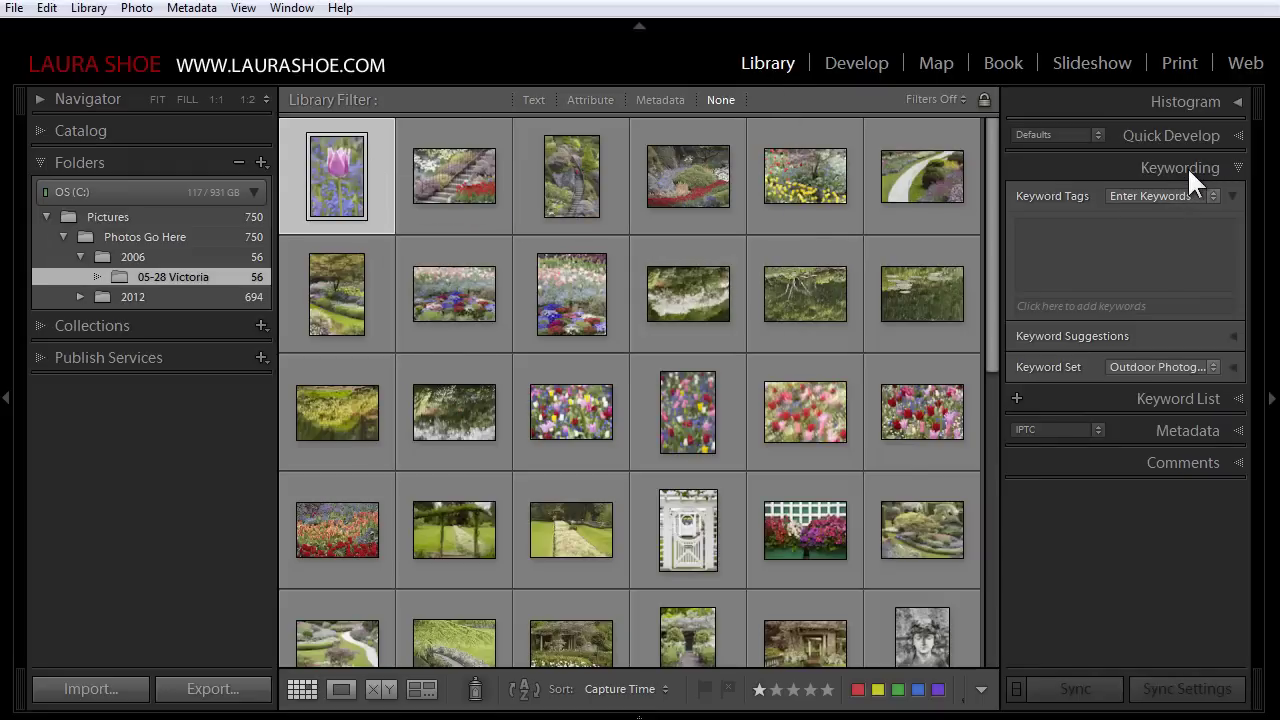
Step: Add the keyword 'tulip' to the pink tulip close-up photo
left_click(1073, 239)
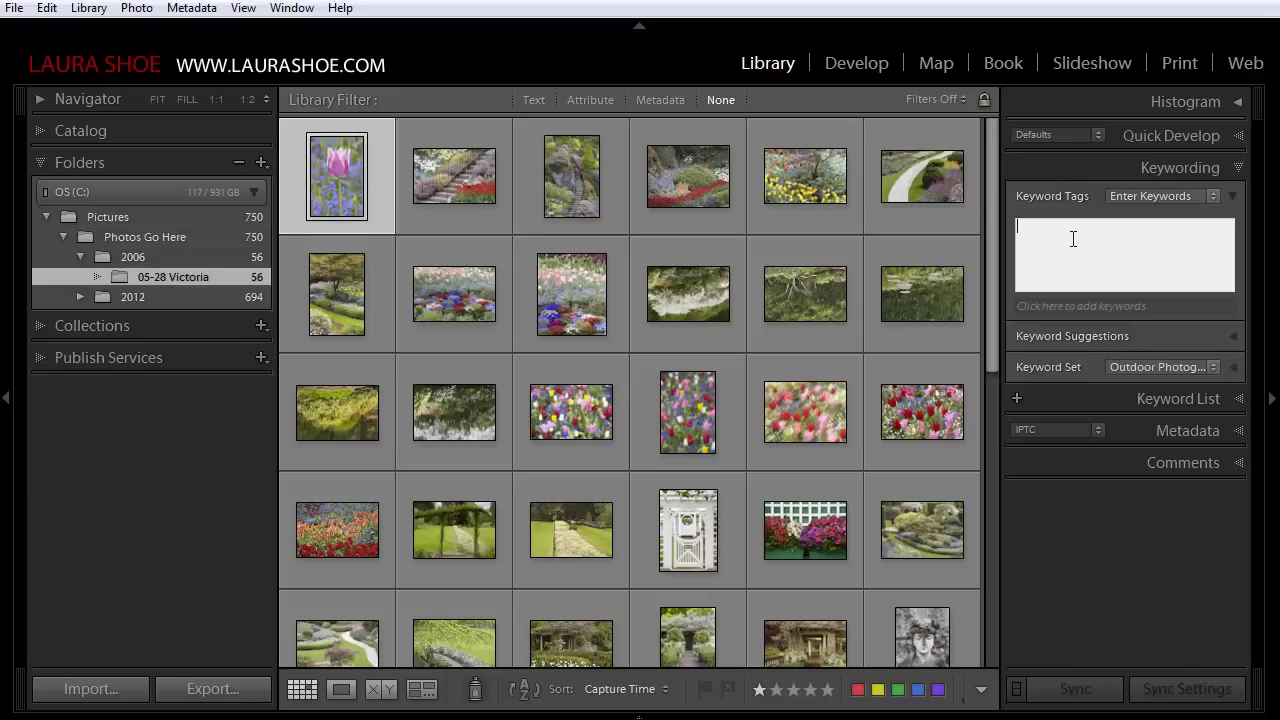
type("tulip")
key("Return")
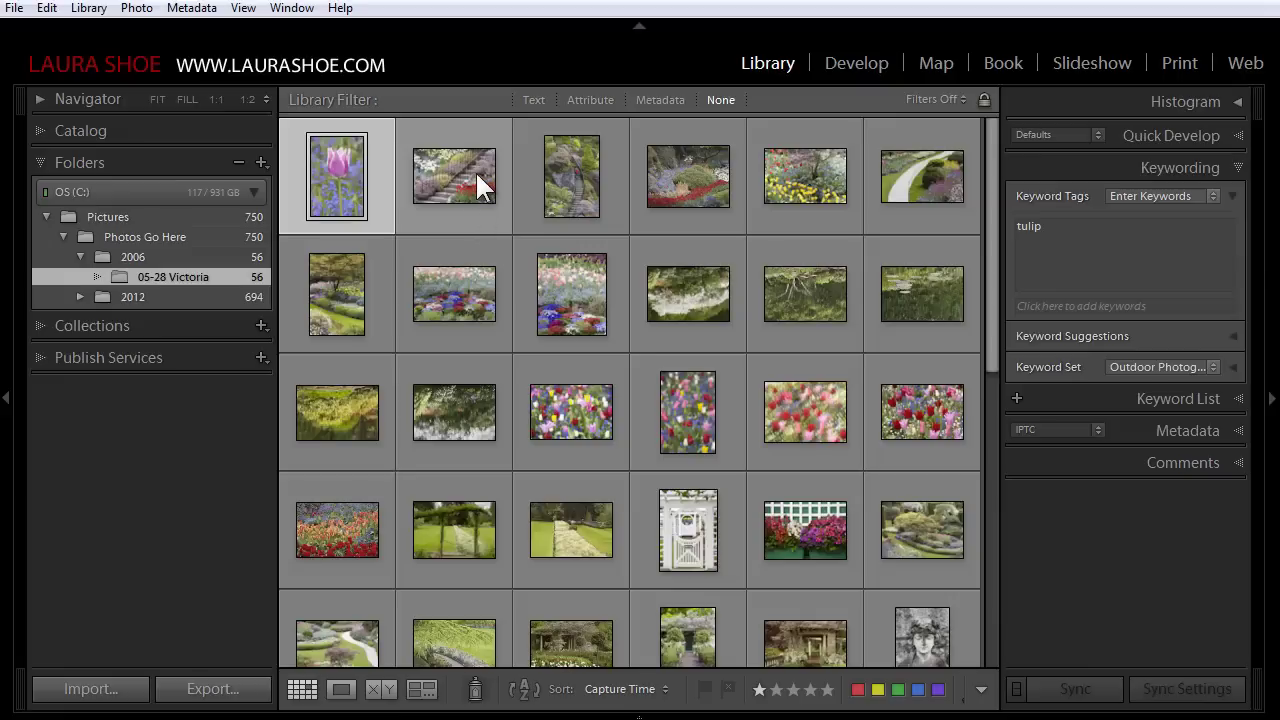
Step: Select all folder photos and append 'Victoria' after tulip in their shared keywords
key("ctrl+a")
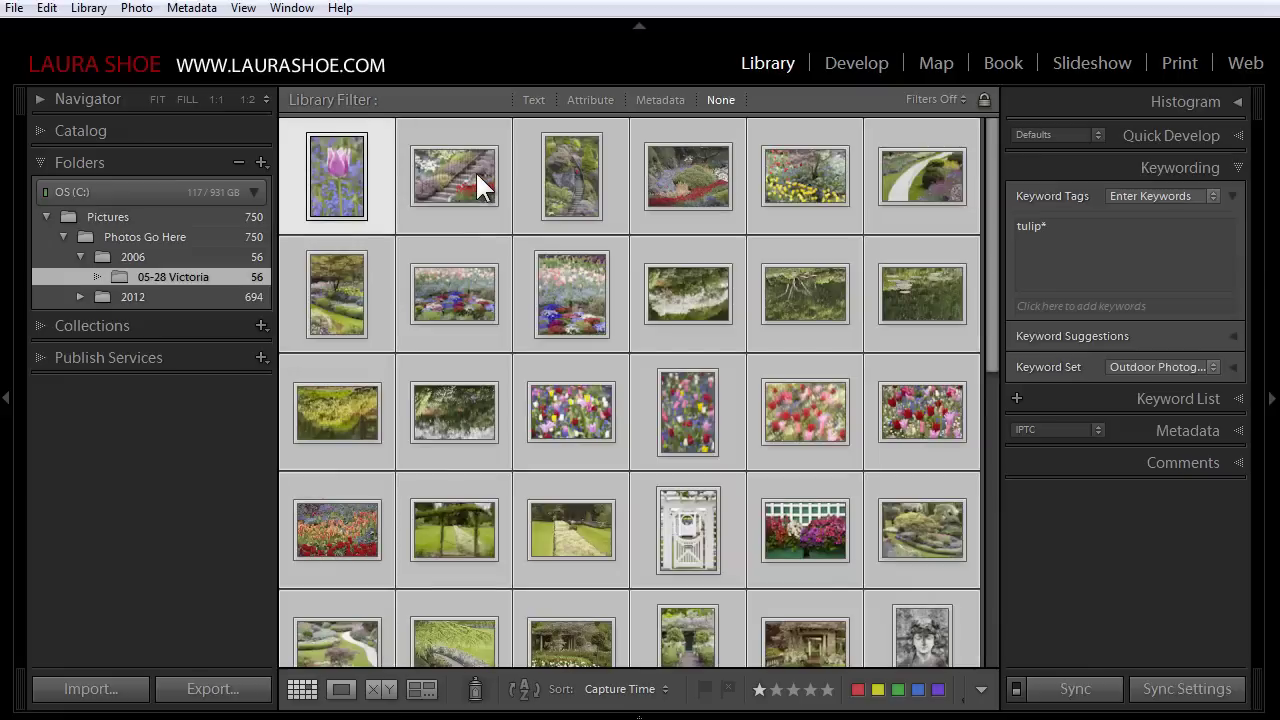
left_click(1060, 240)
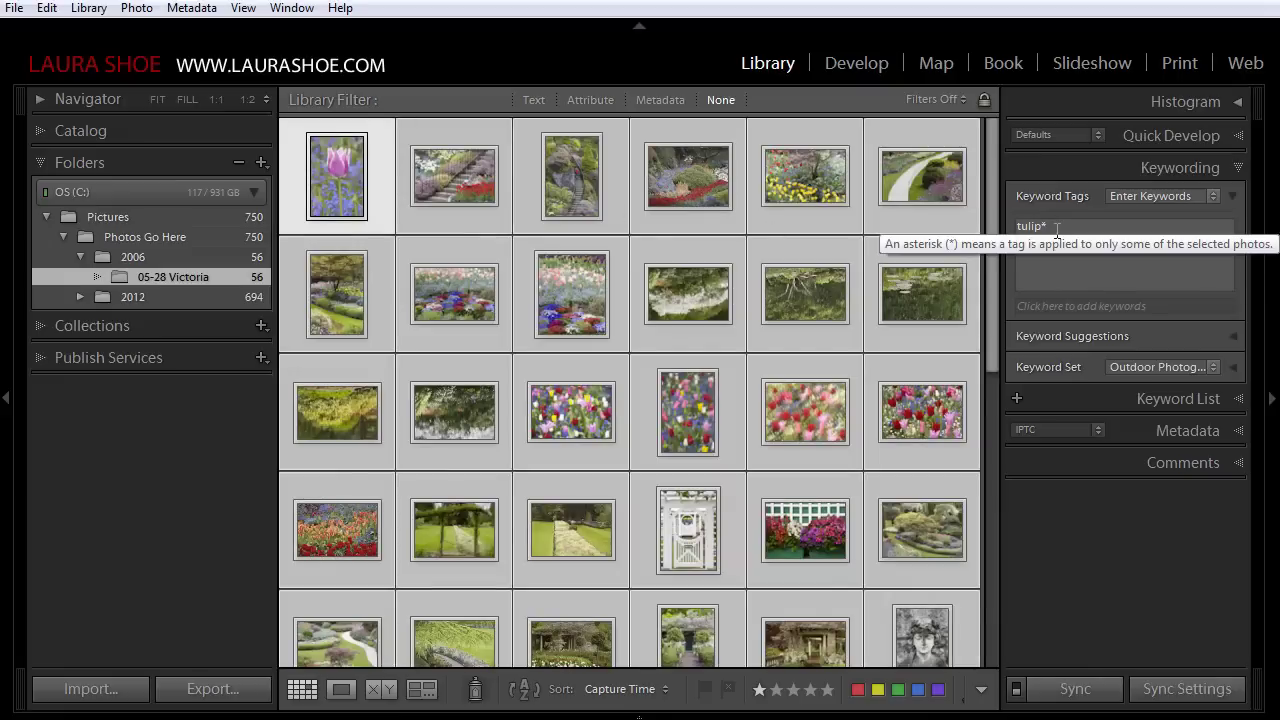
left_click(1057, 229)
type(",")
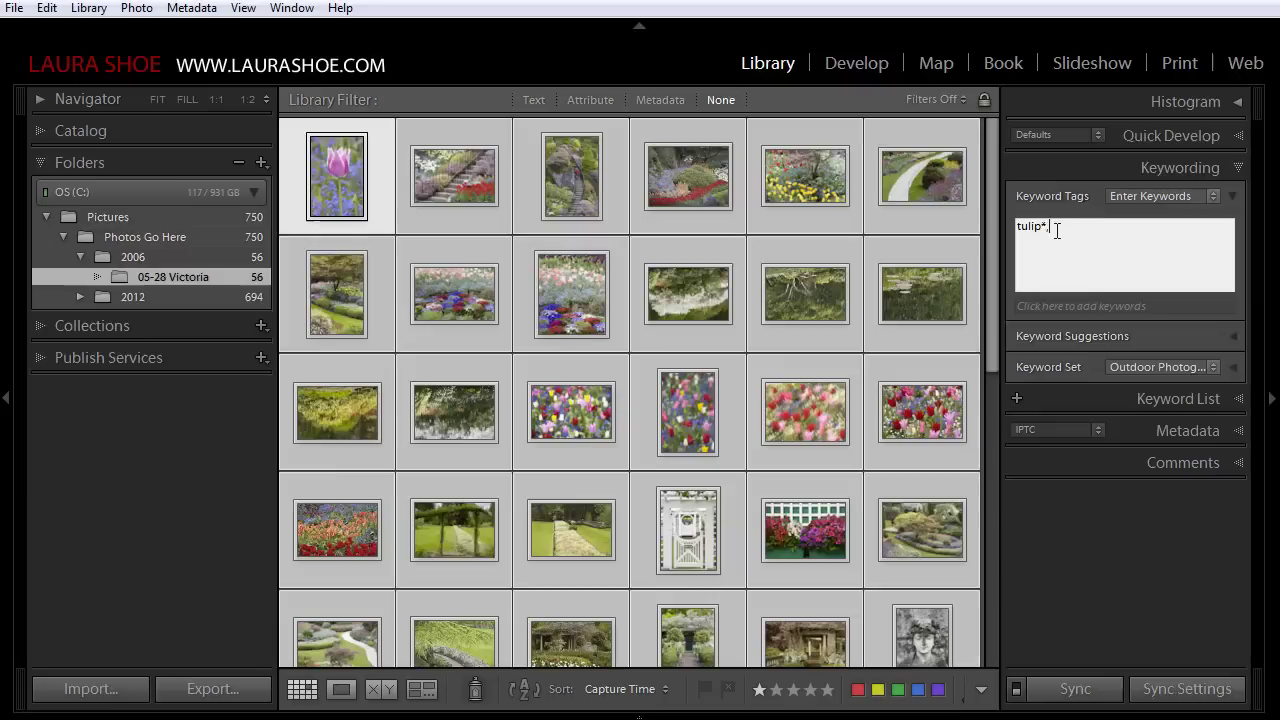
type("Victor")
type("ia")
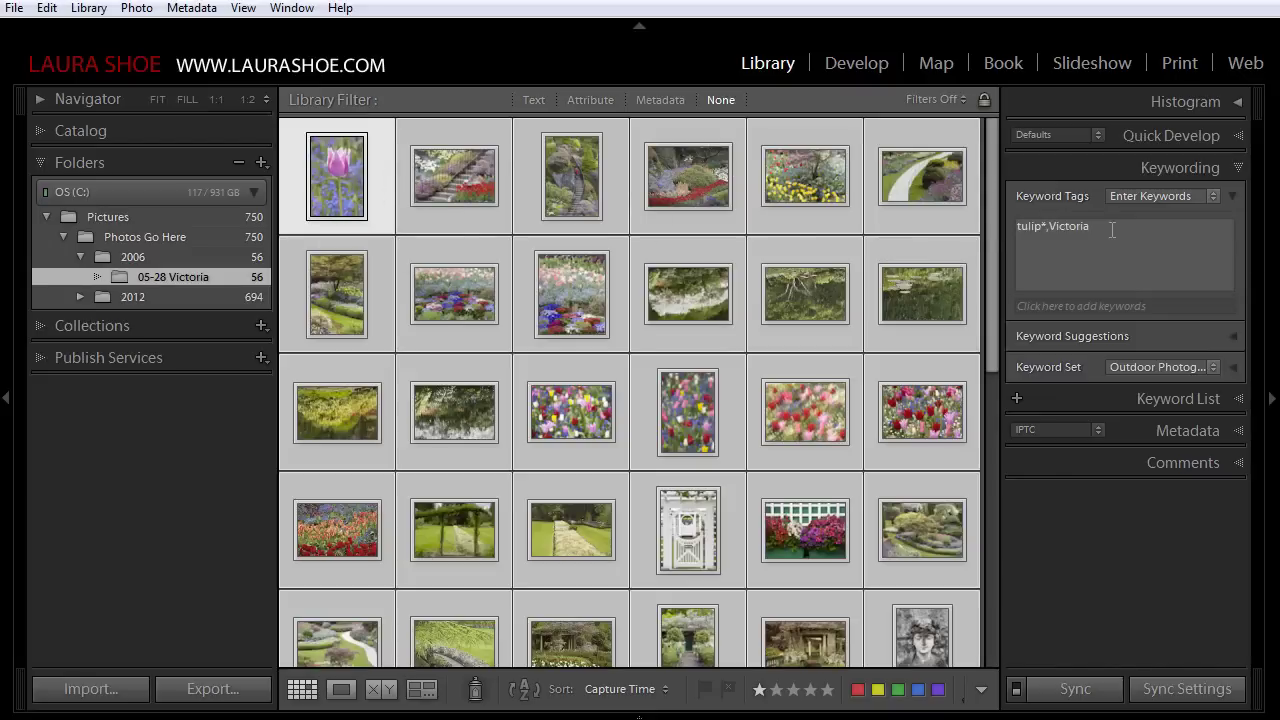
key("Return")
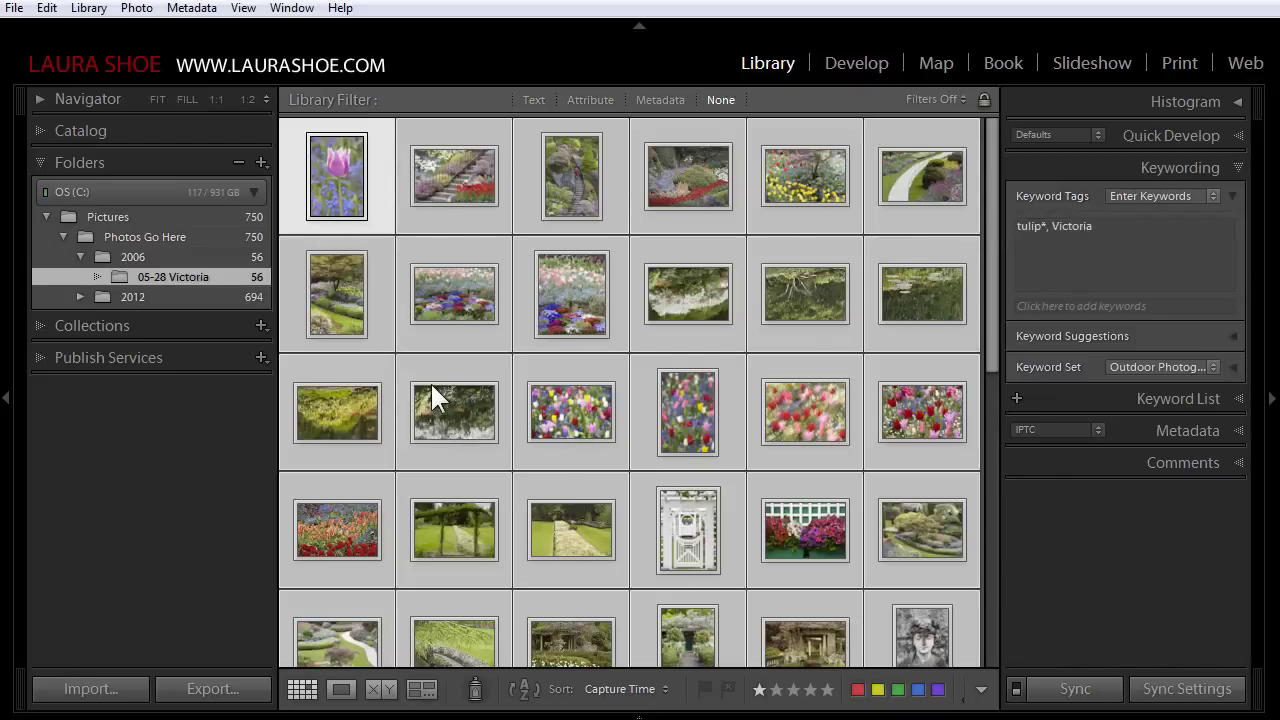
left_click(467, 130)
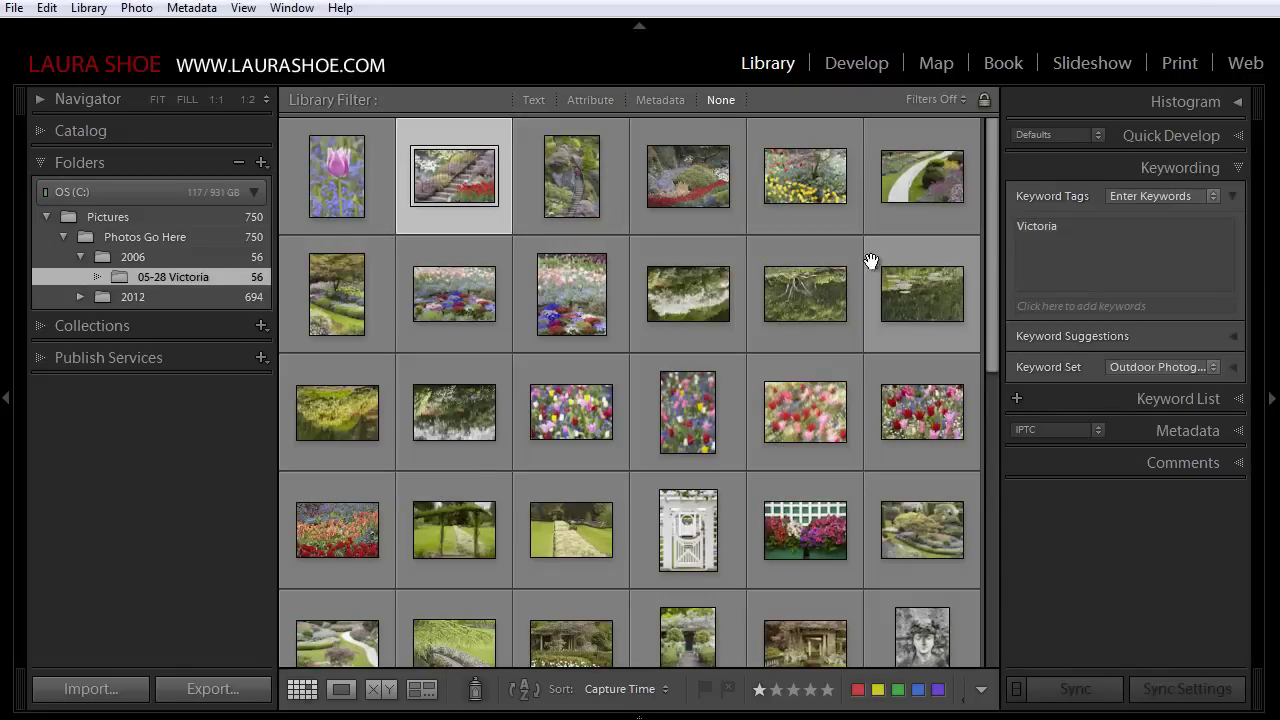
Step: Select the tree roots, vertical tulip and garden-path photos and tag them 'reflection'
left_click(810, 257)
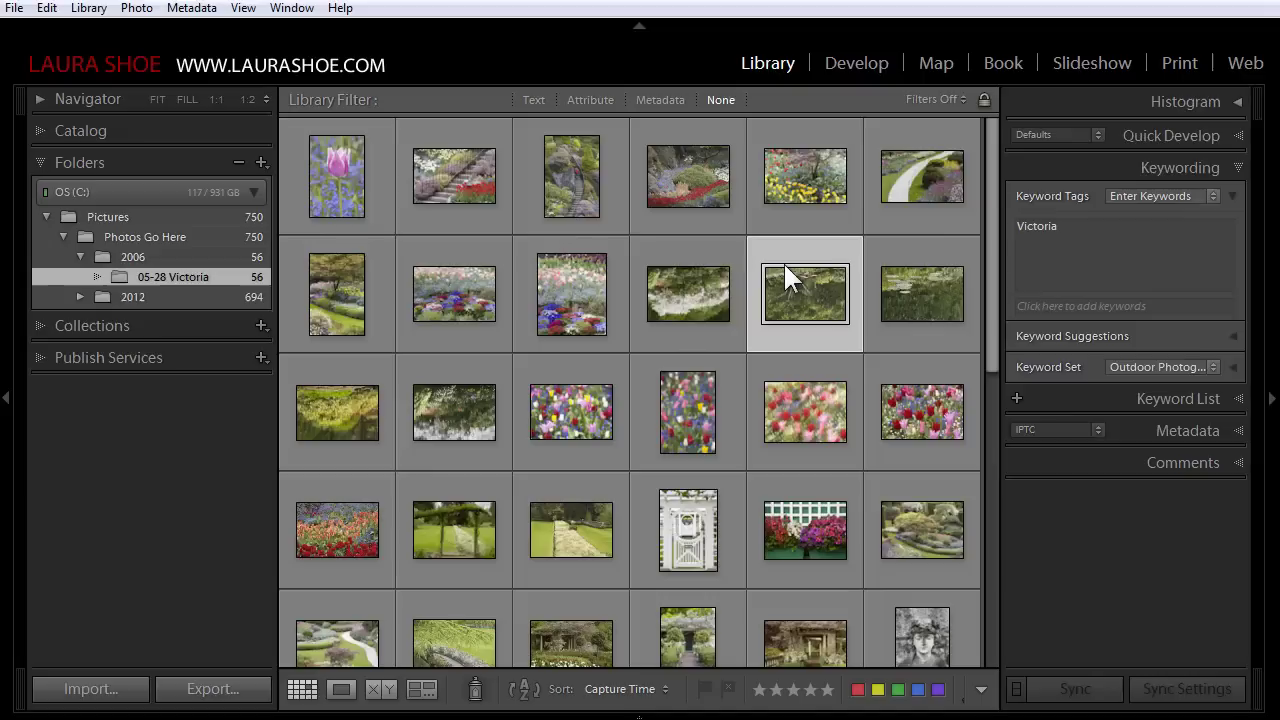
left_click(449, 252)
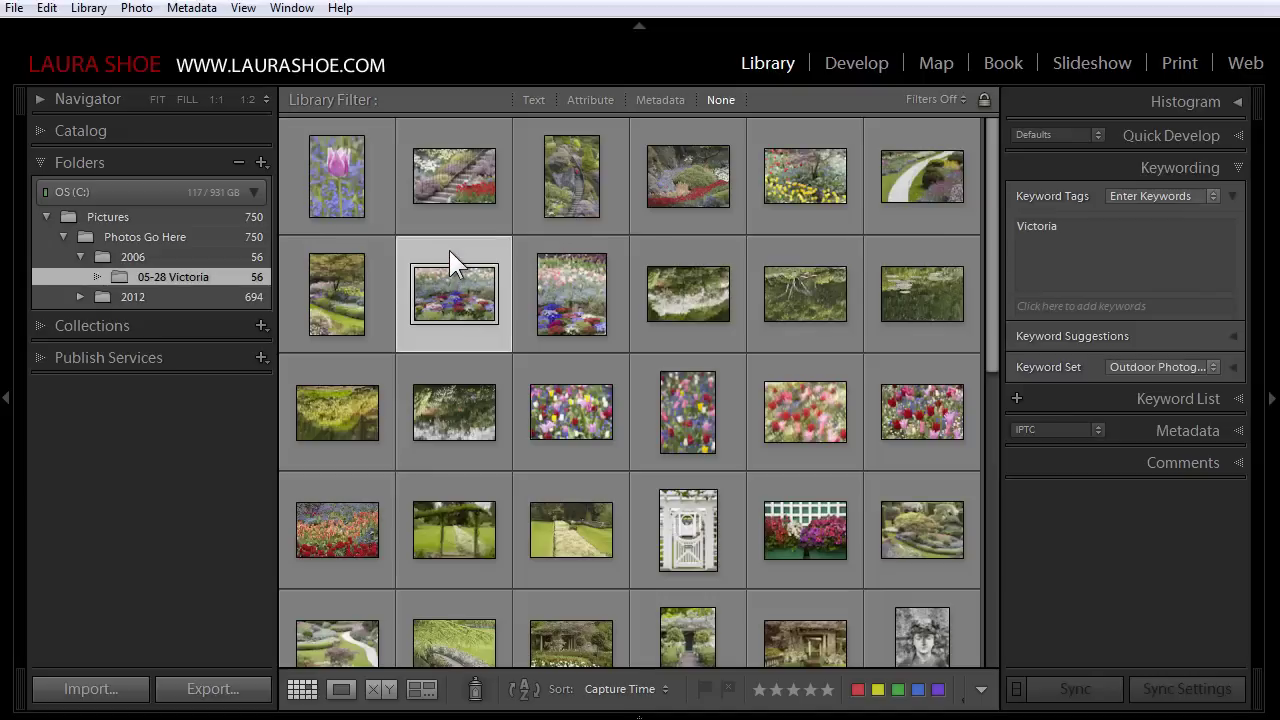
left_click(688, 252, "shift")
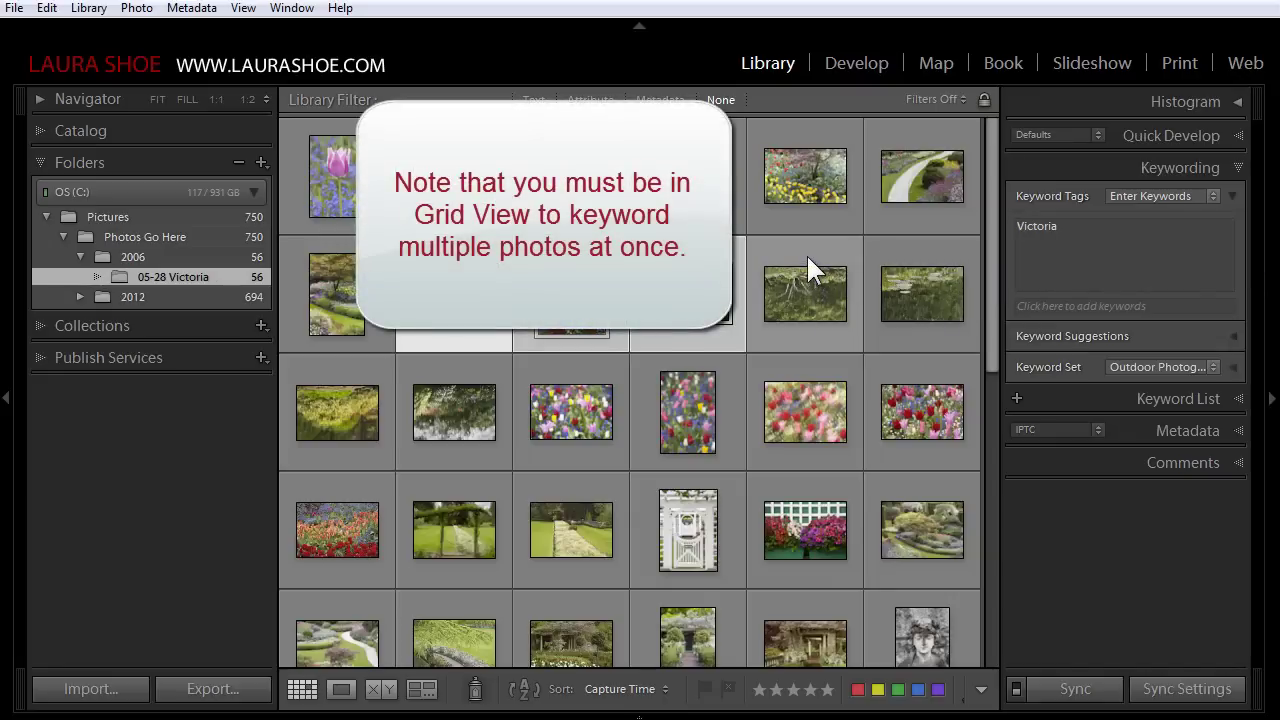
left_click(803, 257)
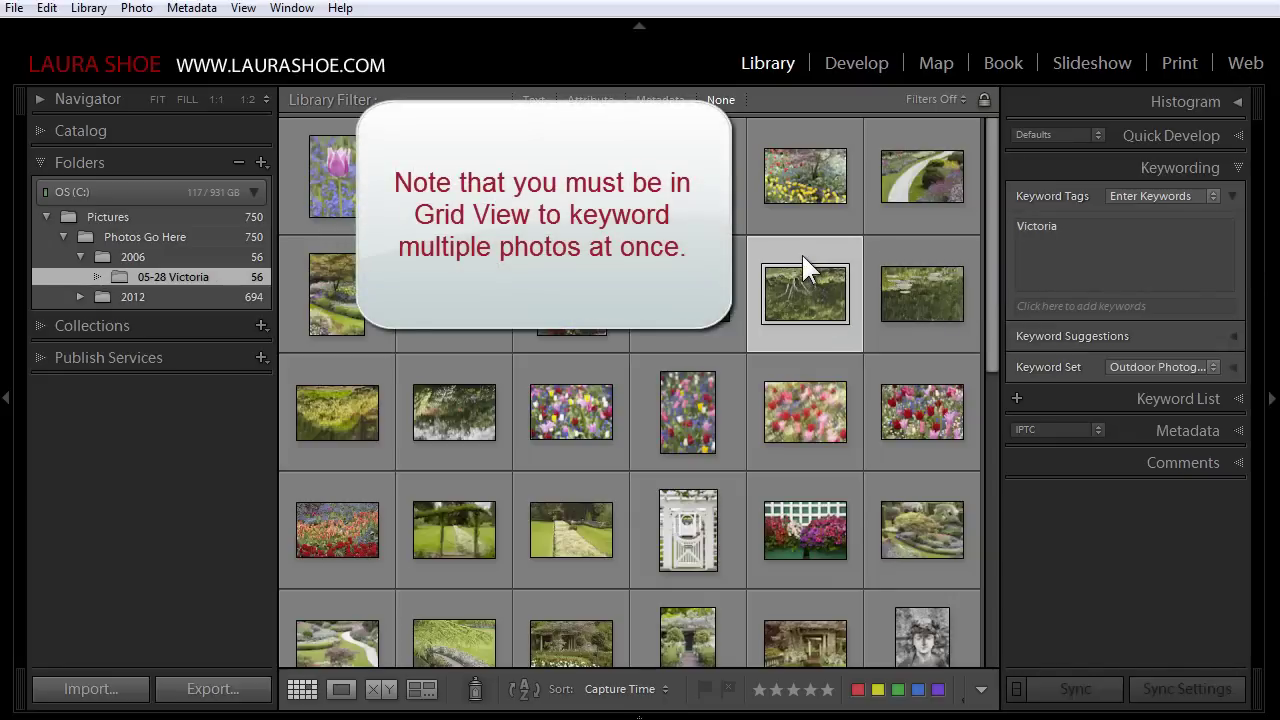
left_click(724, 401, "ctrl")
left_click(582, 479, "ctrl")
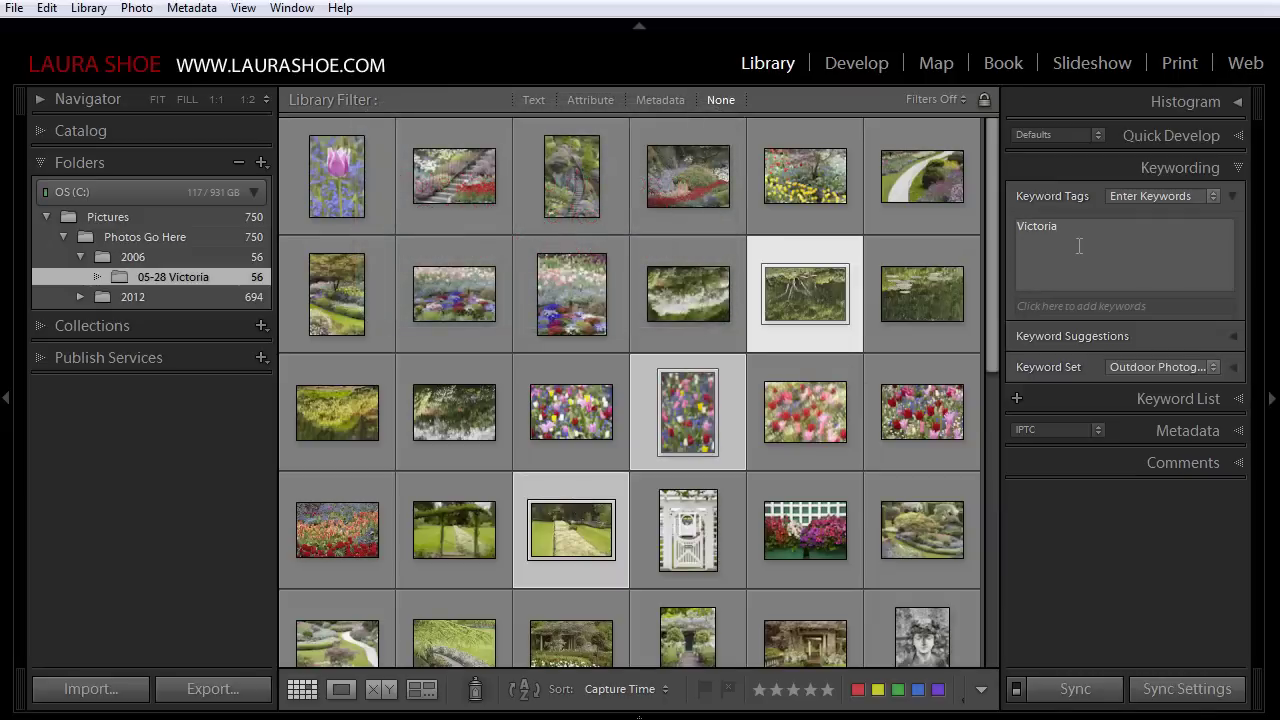
left_click(1074, 230)
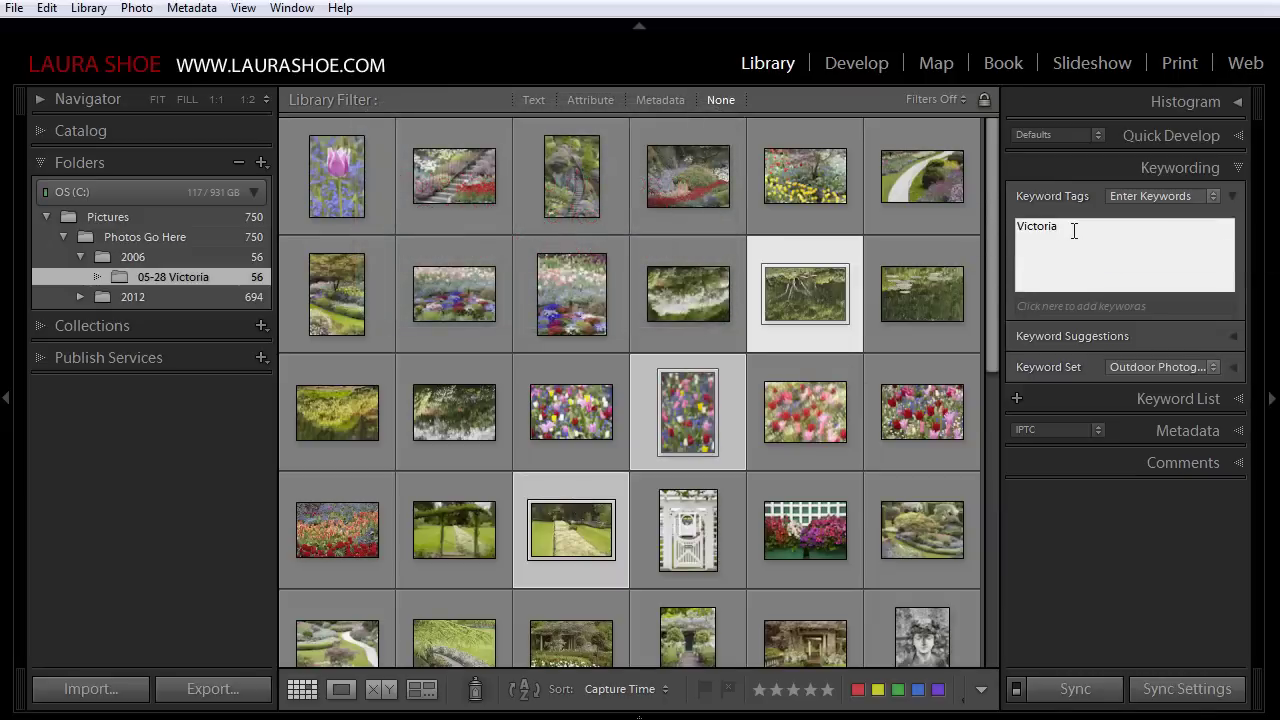
type(",reflecti")
type("on")
key("Return")
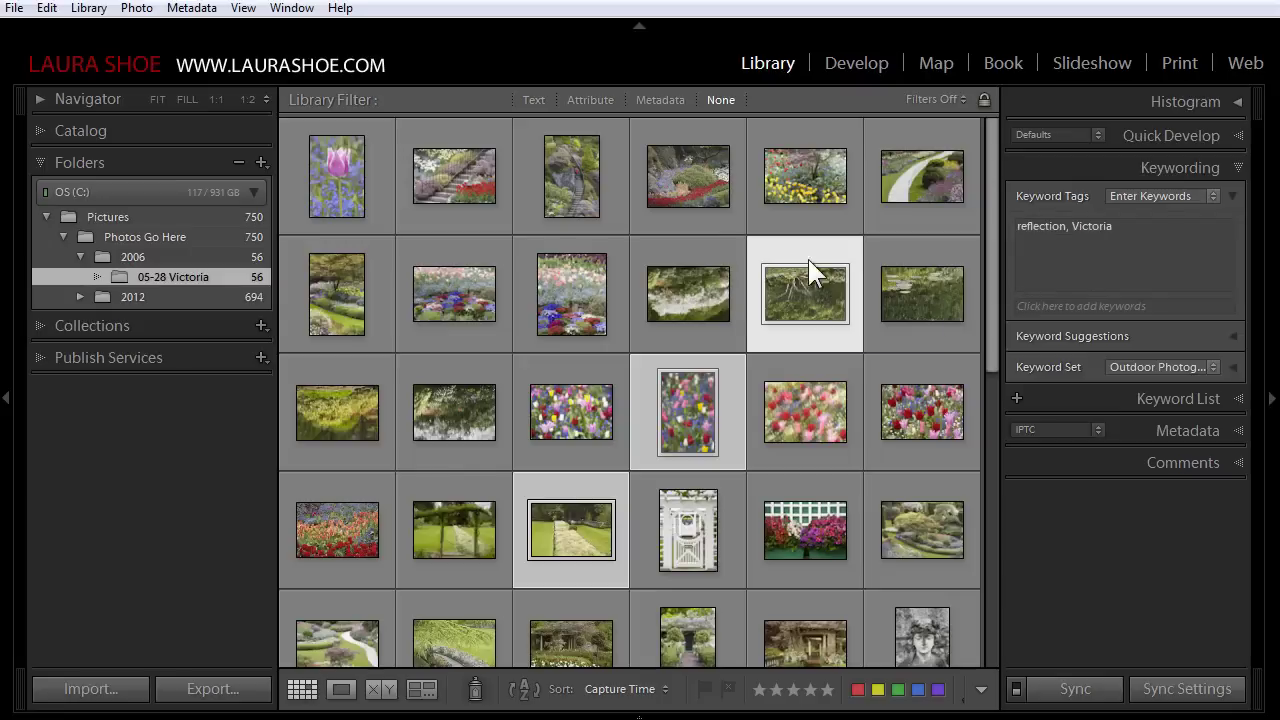
mouse_move(805, 294)
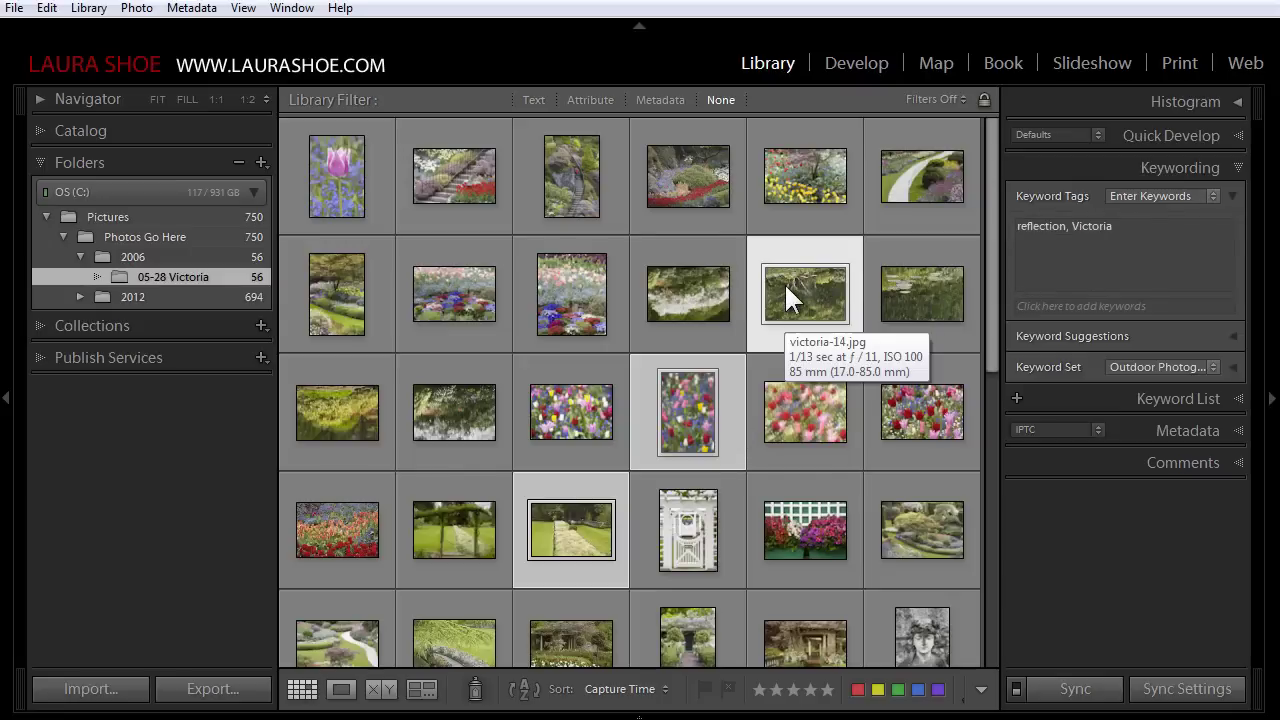
Step: Remove 'reflection' from the tulip photo so it keeps only Victoria
left_click(727, 406)
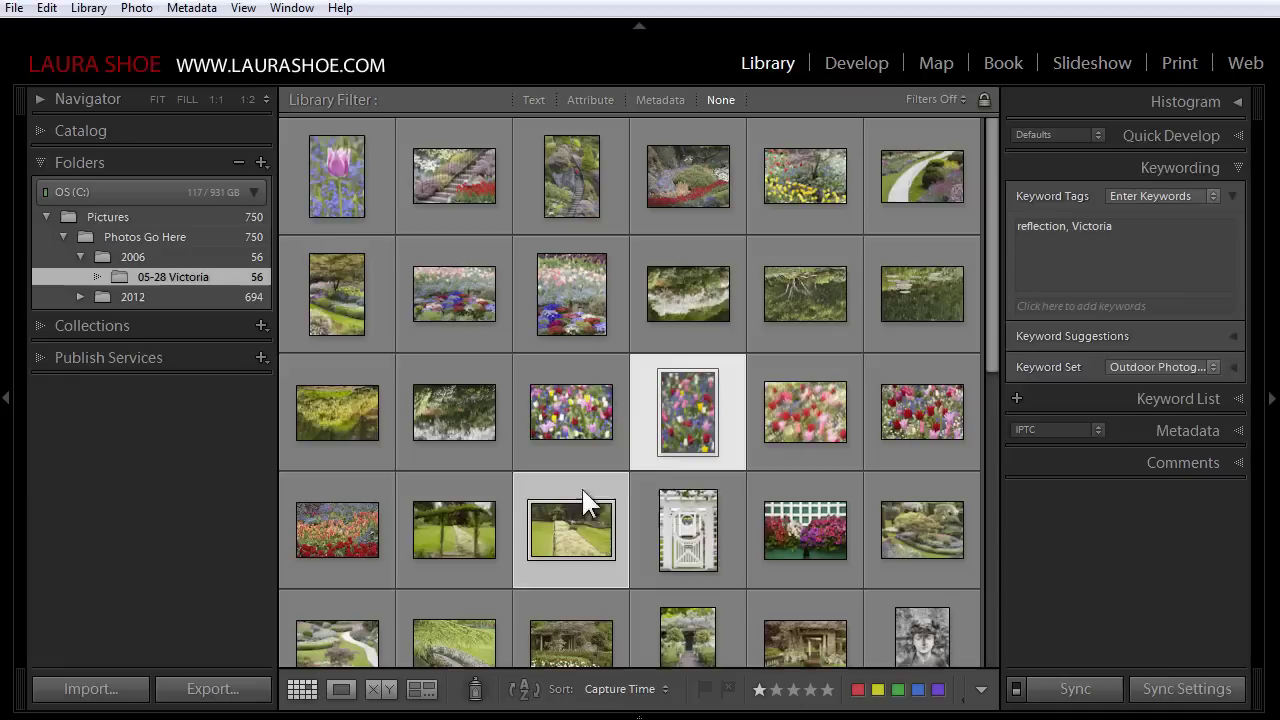
left_click(1070, 230)
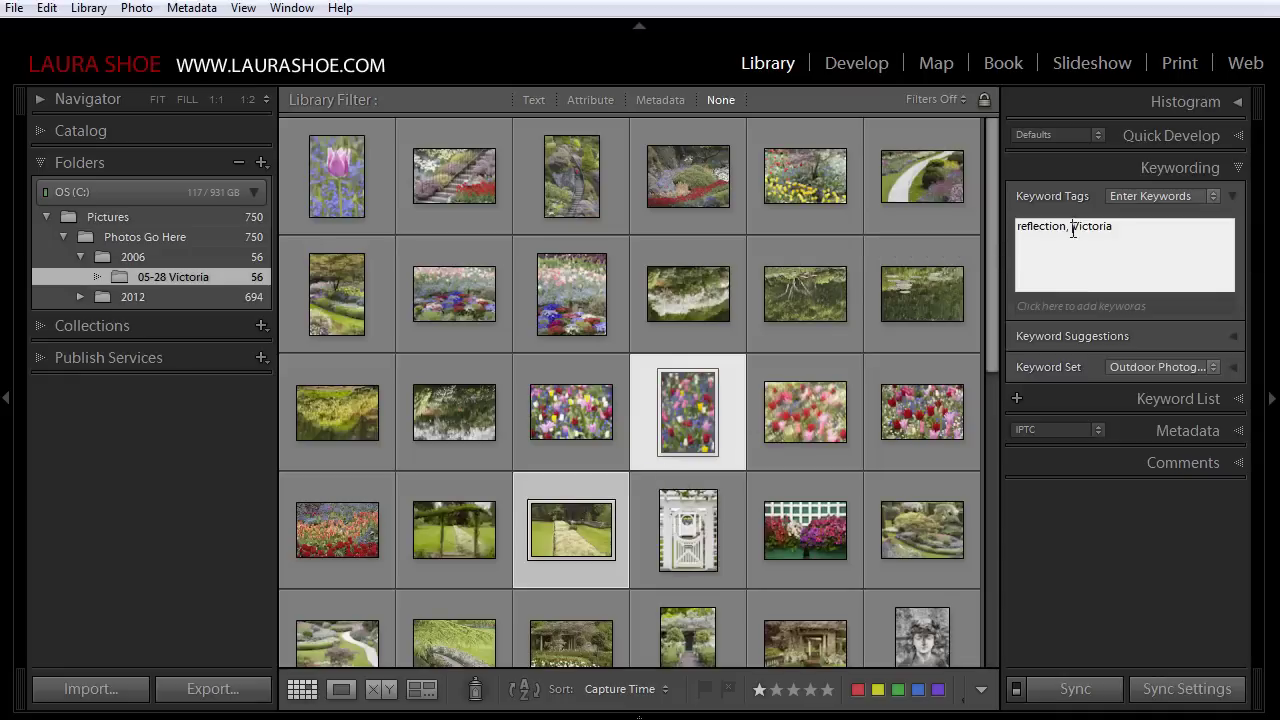
left_click_drag(1070, 230, 954, 217)
key("Delete")
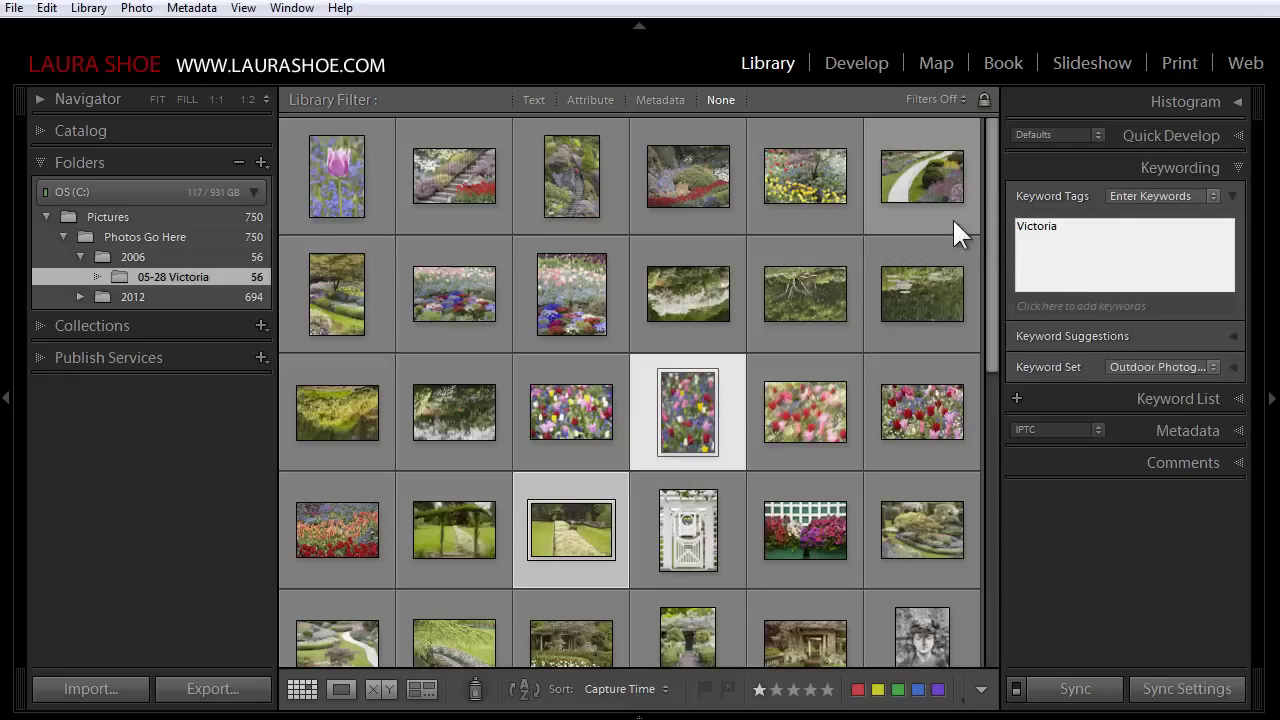
key("Return")
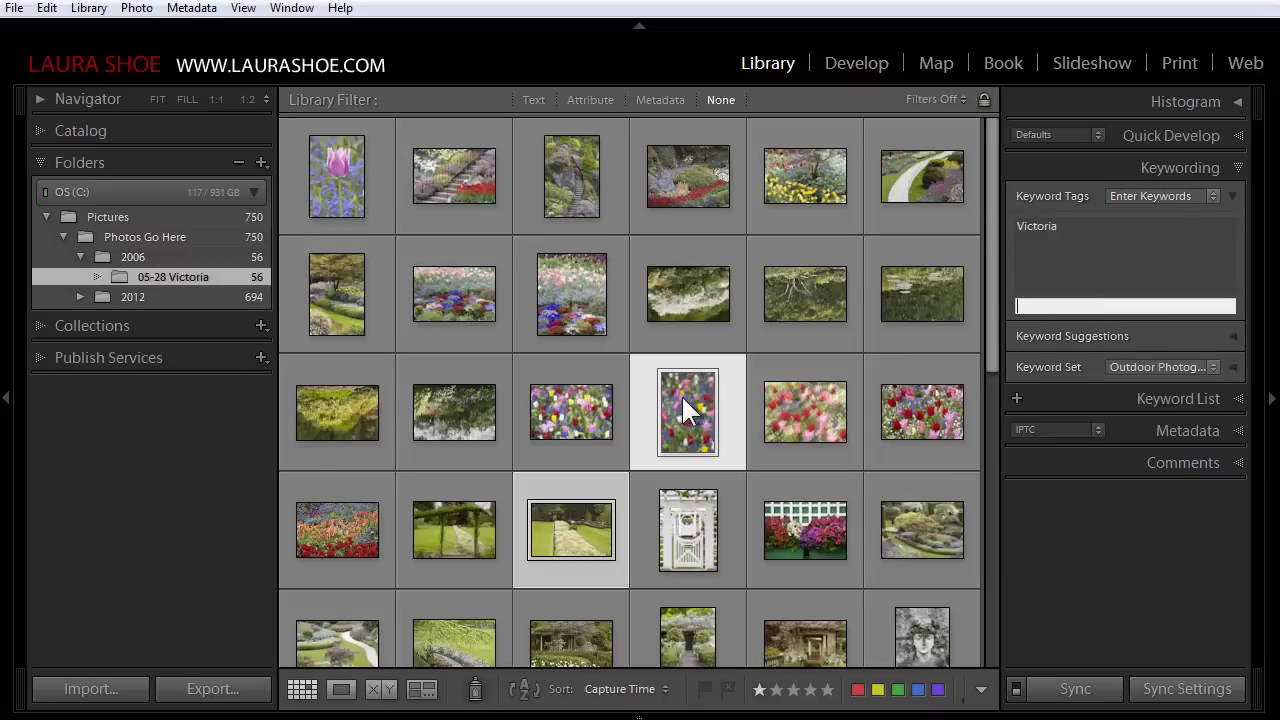
mouse_move(475, 689)
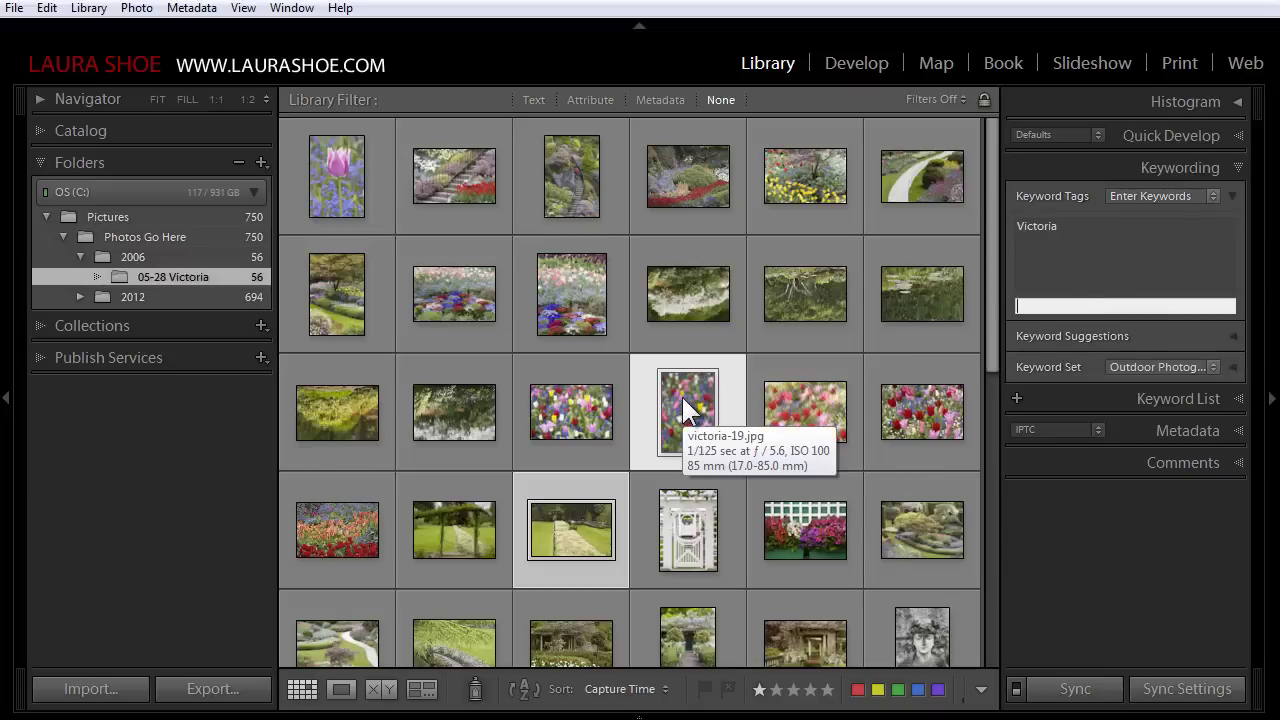
Step: Set the Painter to apply the keyword 'Butchart Gardens'
left_click(475, 695)
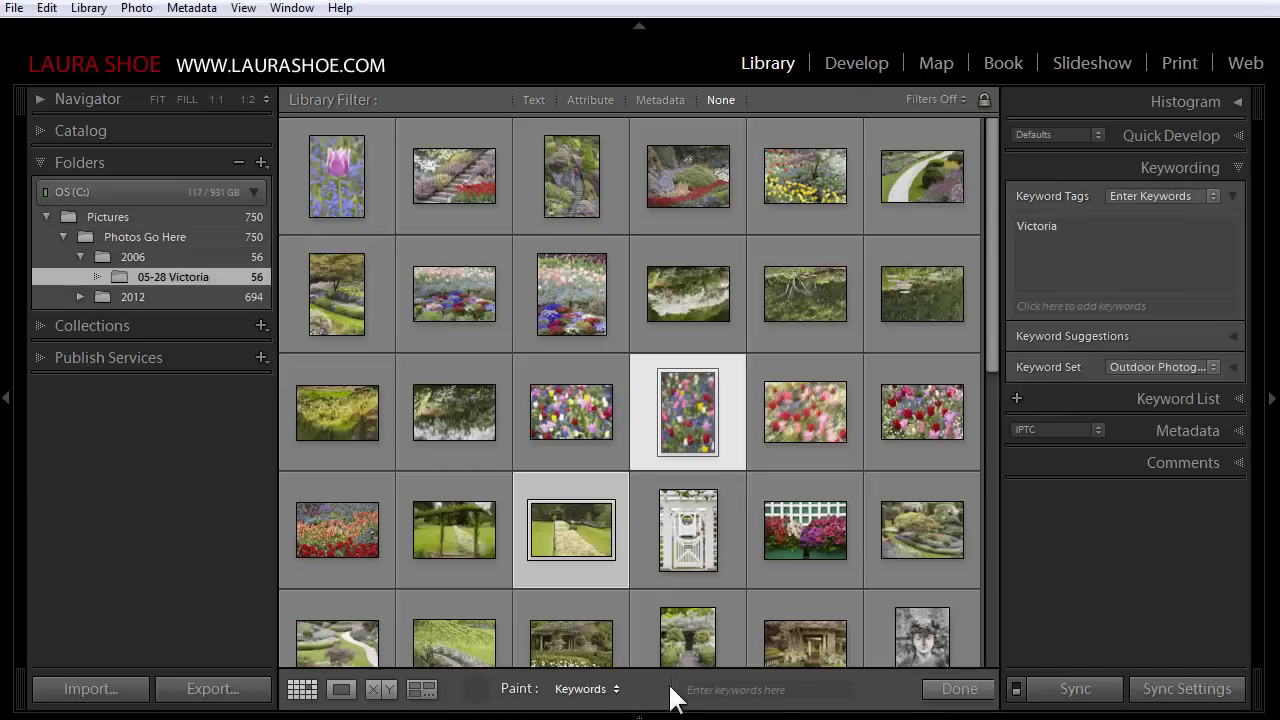
left_click(705, 689)
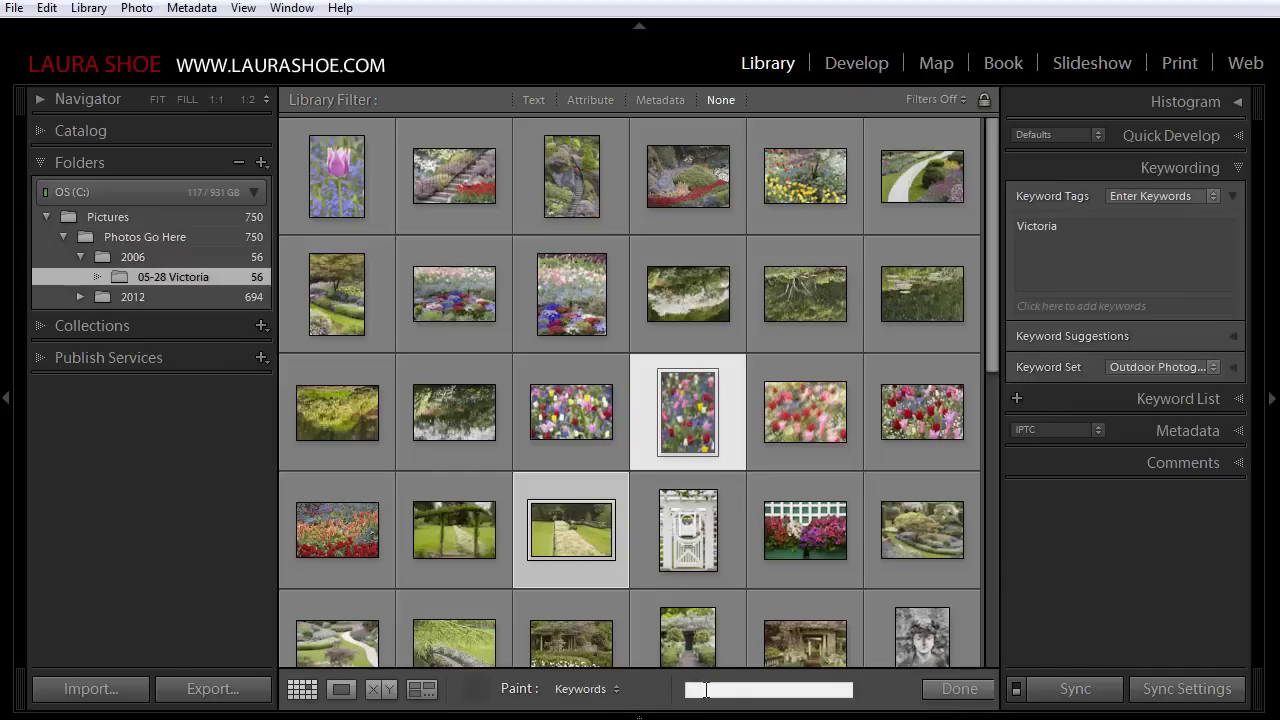
type("Bu")
type("tchart Gar")
type("dens")
key("Return")
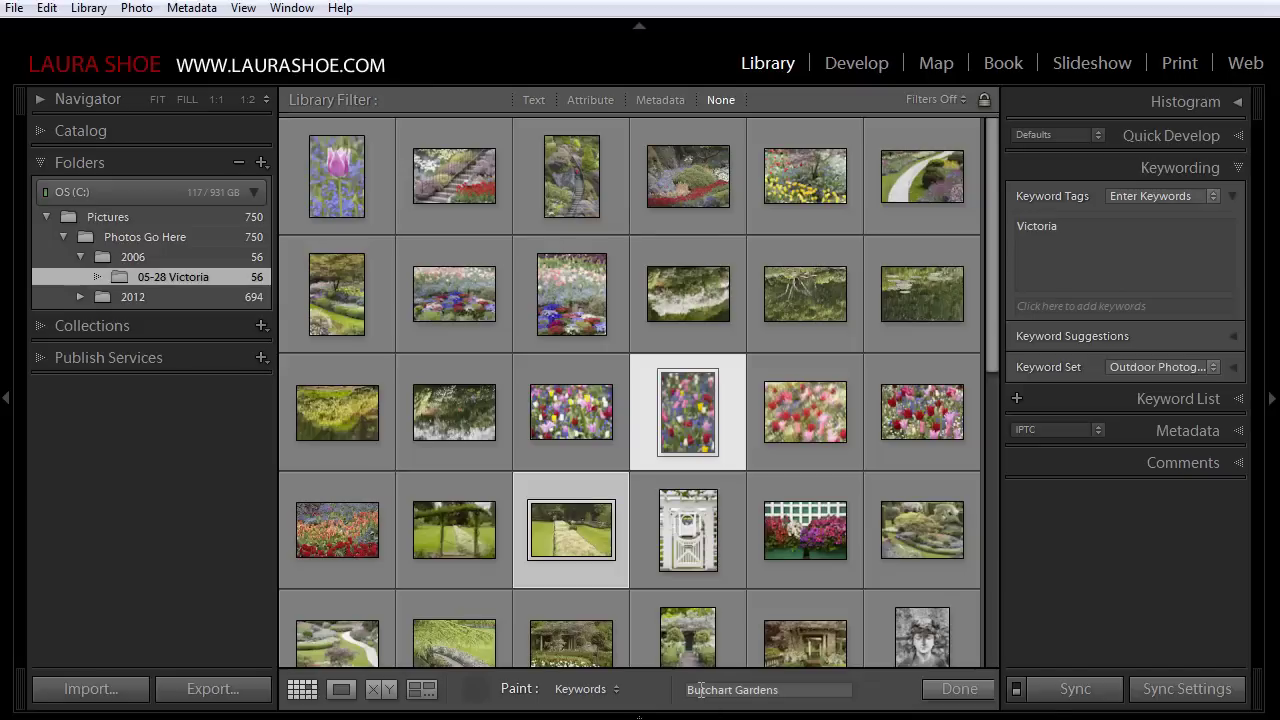
Step: Paint Butchart Gardens onto all six top-row photos and the first four row-3 photos
scroll(760, 540, "down", 1)
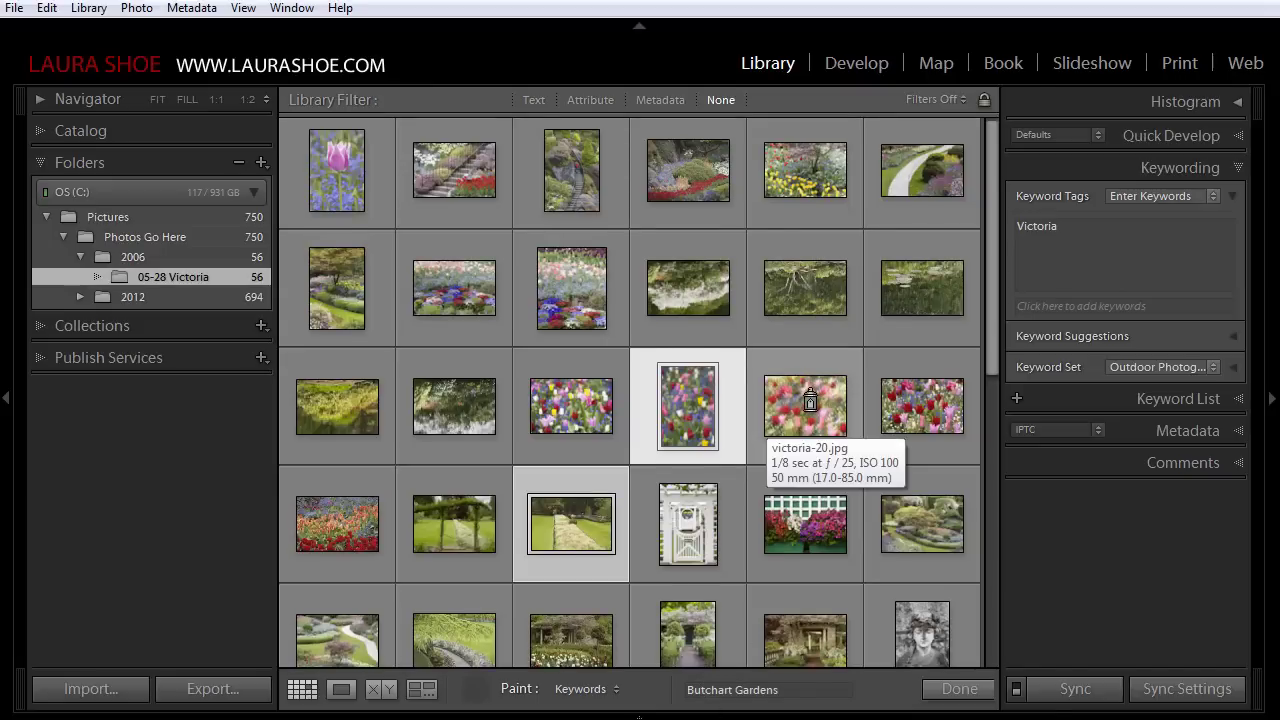
left_click(338, 154)
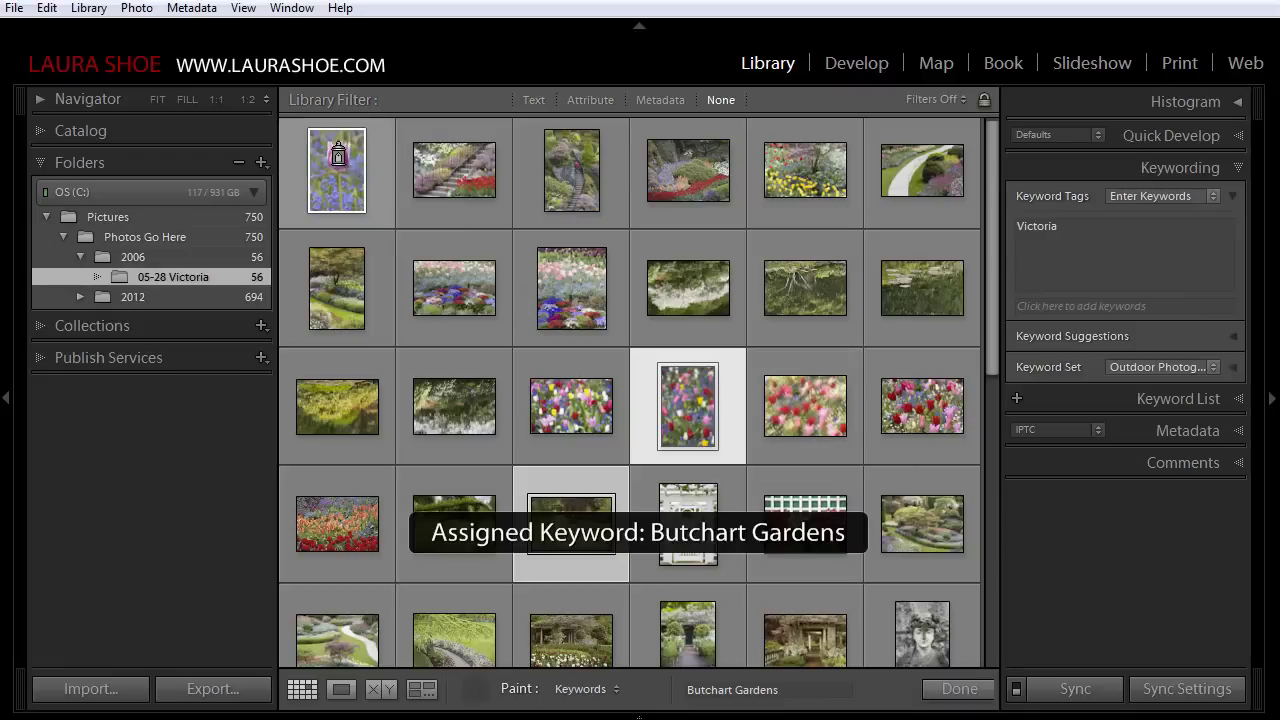
left_click(470, 175)
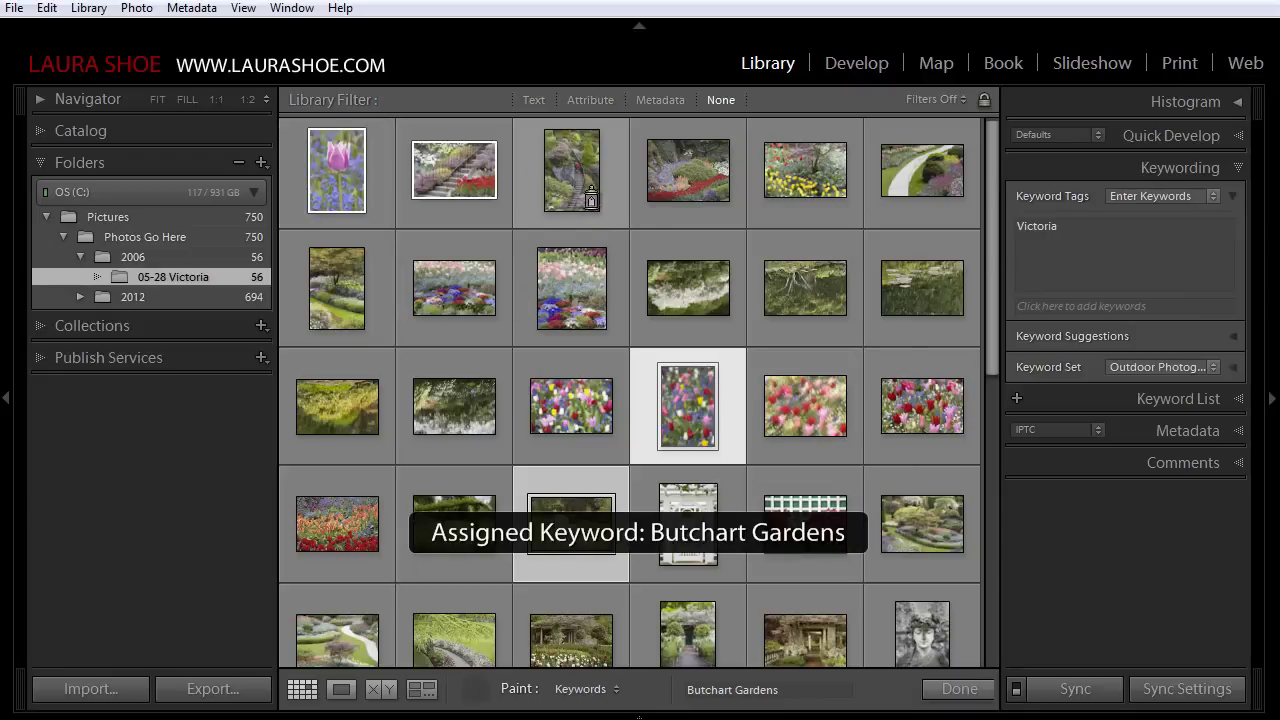
left_click(588, 185)
left_click(695, 180)
left_click(802, 176)
left_click(910, 185)
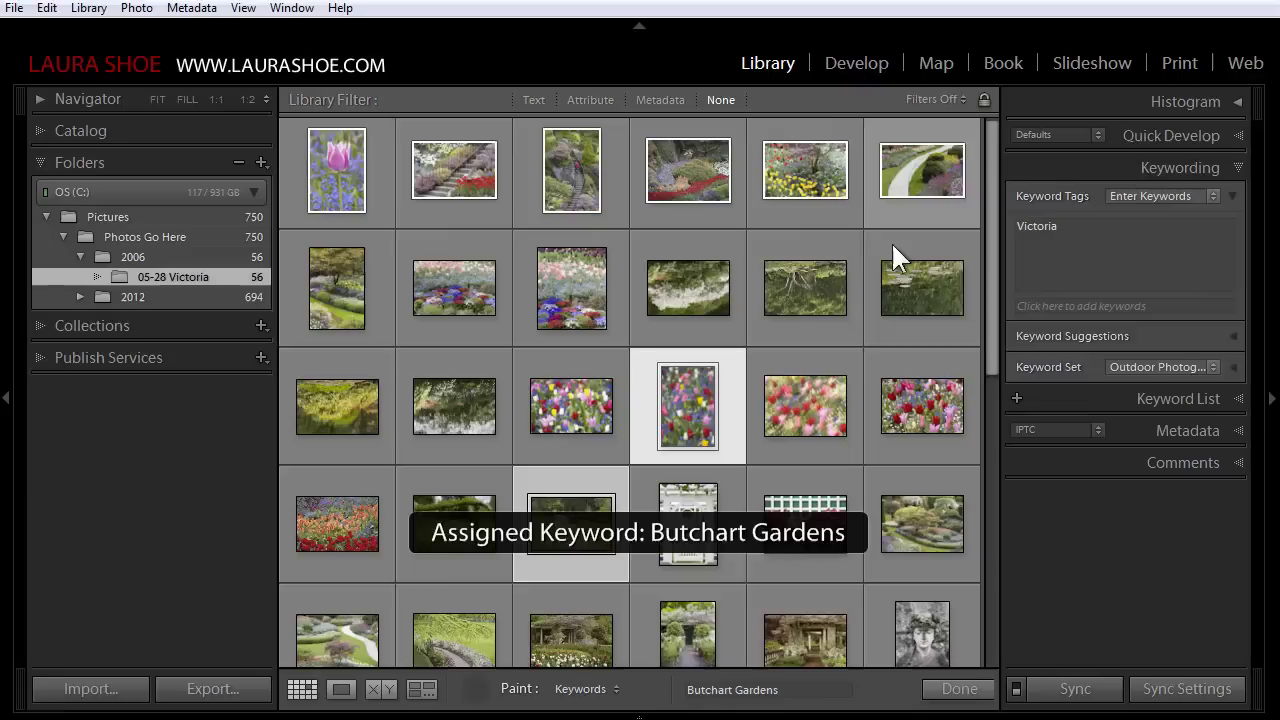
left_click(820, 400)
left_click(571, 406)
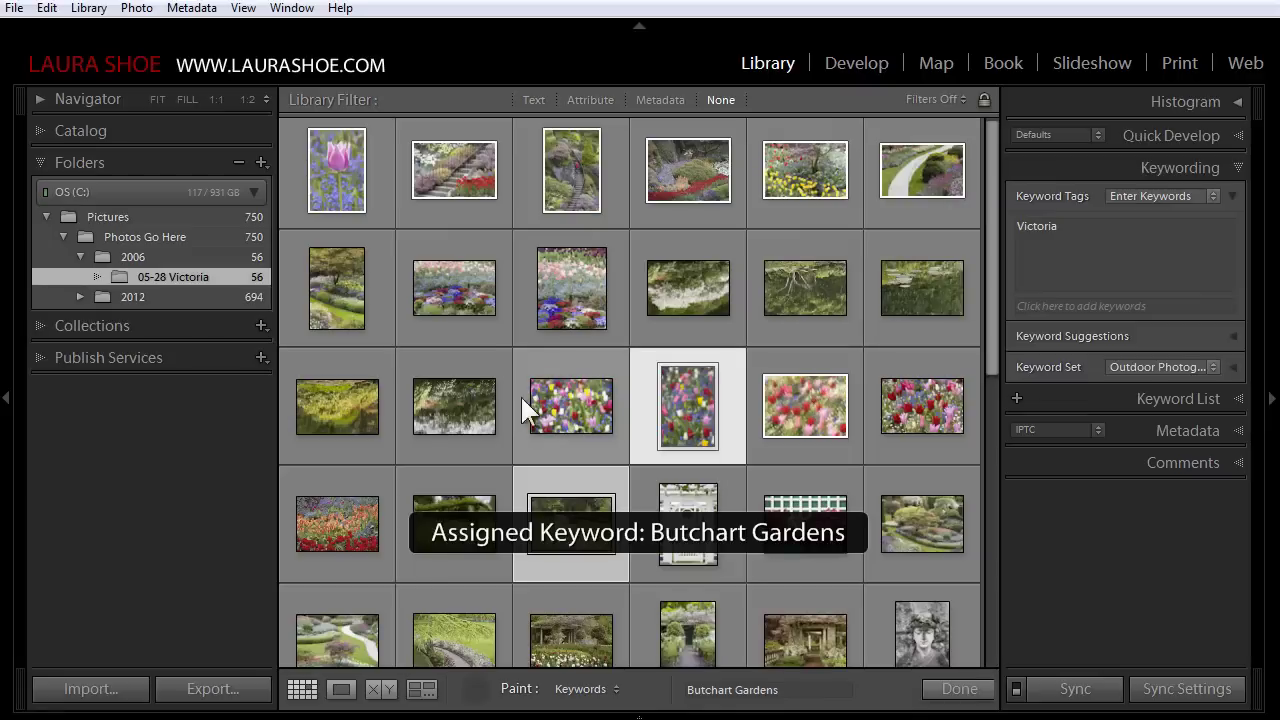
left_click(454, 406)
left_click(366, 406)
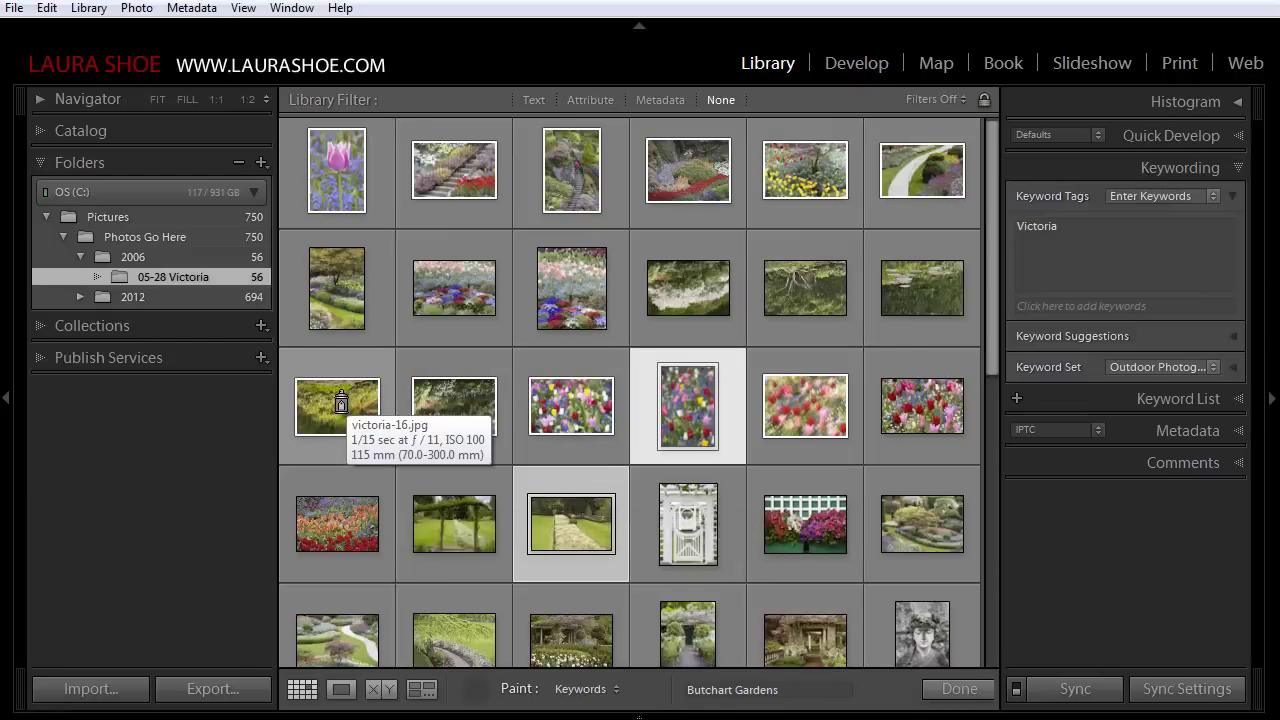
Step: Erase Butchart Gardens from row 3's first photo and paint it onto the trellis photo
key("alt")
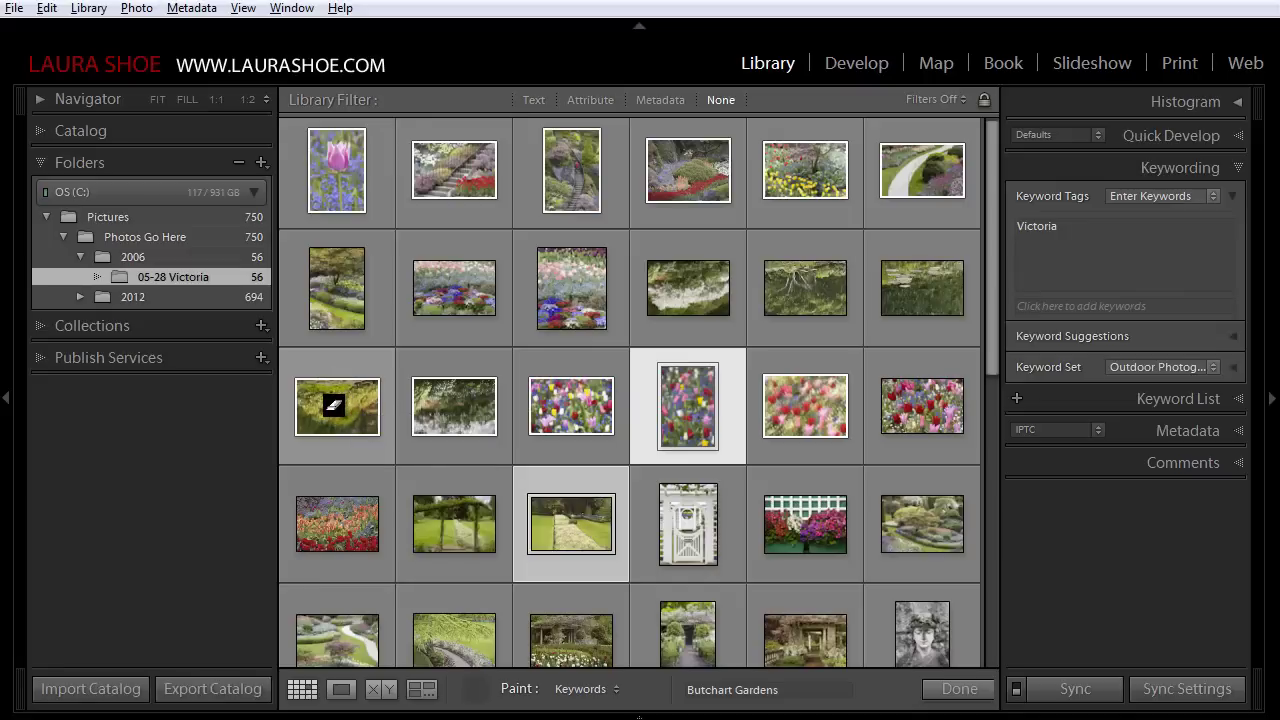
left_click(333, 405, "alt")
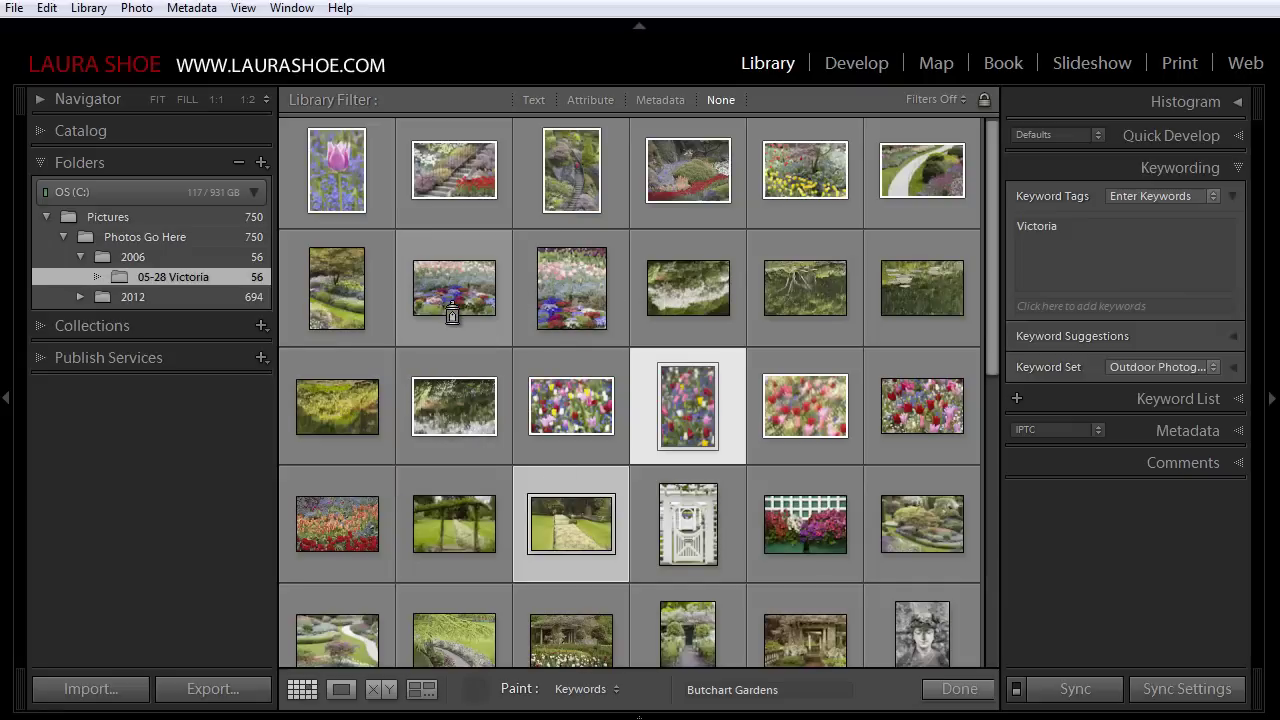
left_click(802, 525)
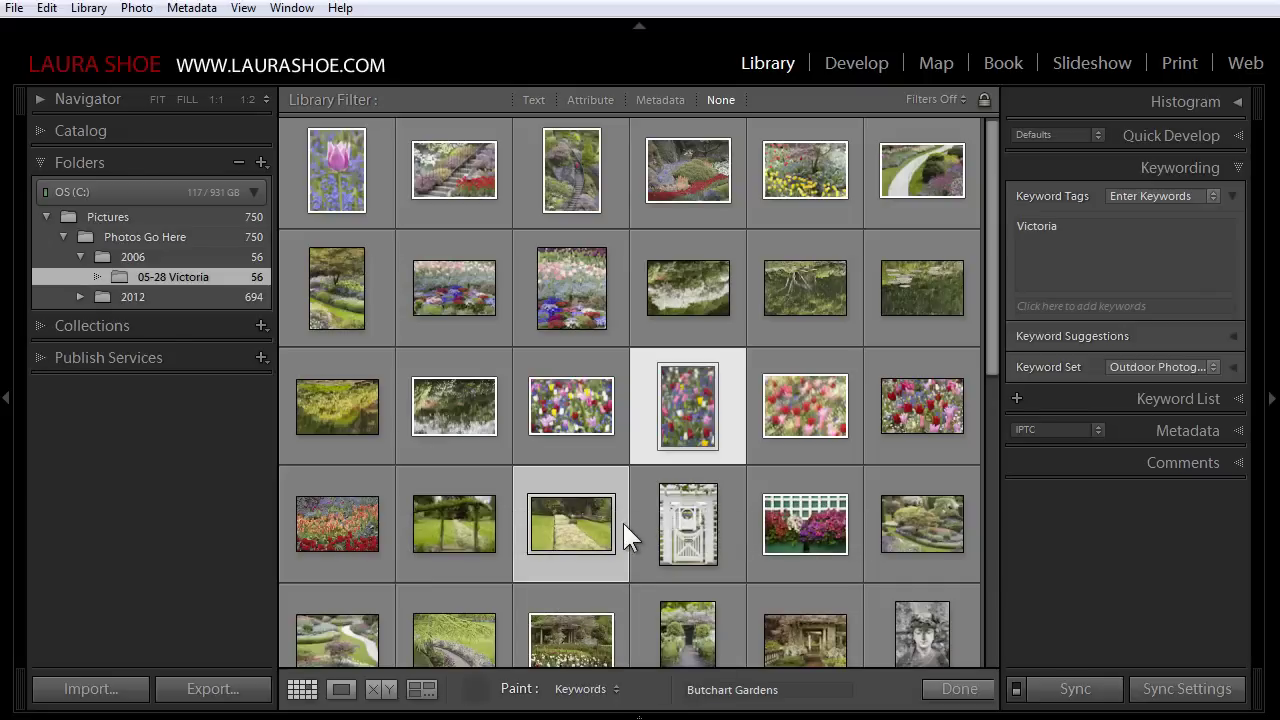
Step: Paint 'Butchart Gardens, Spring' onto the last row-4 photo, then put the Painter away
left_click(475, 690)
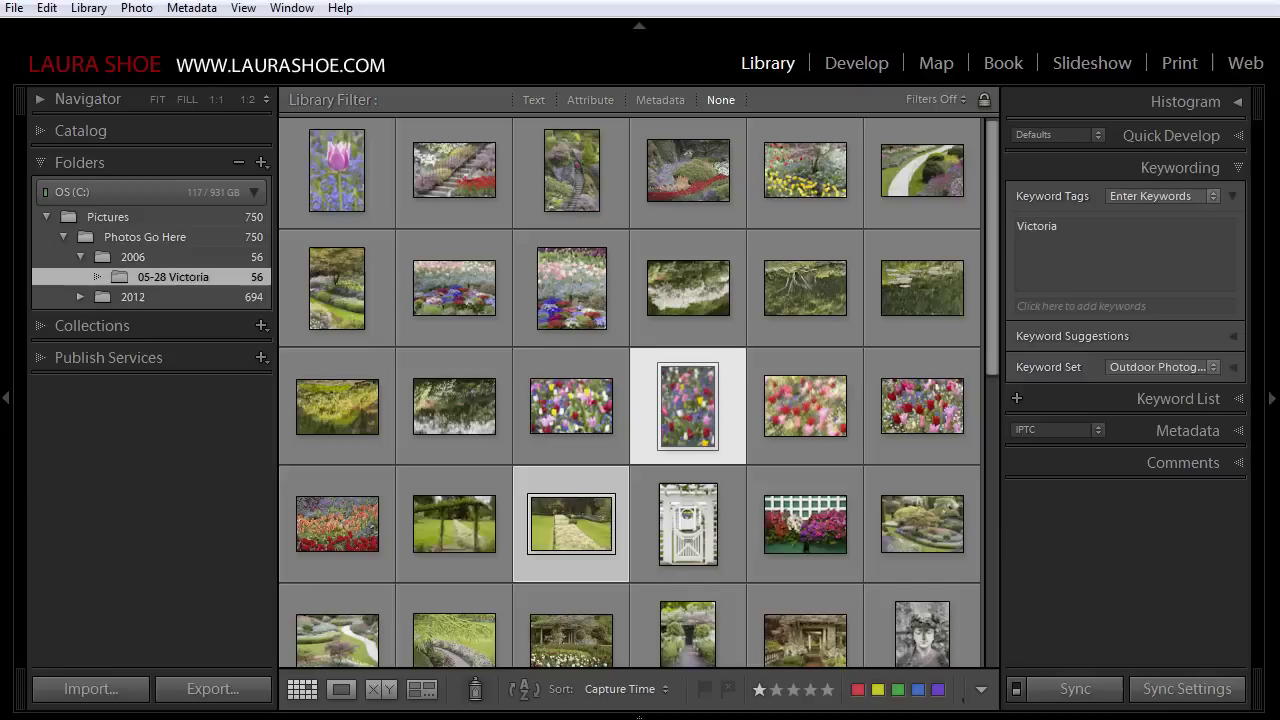
left_click(476, 689)
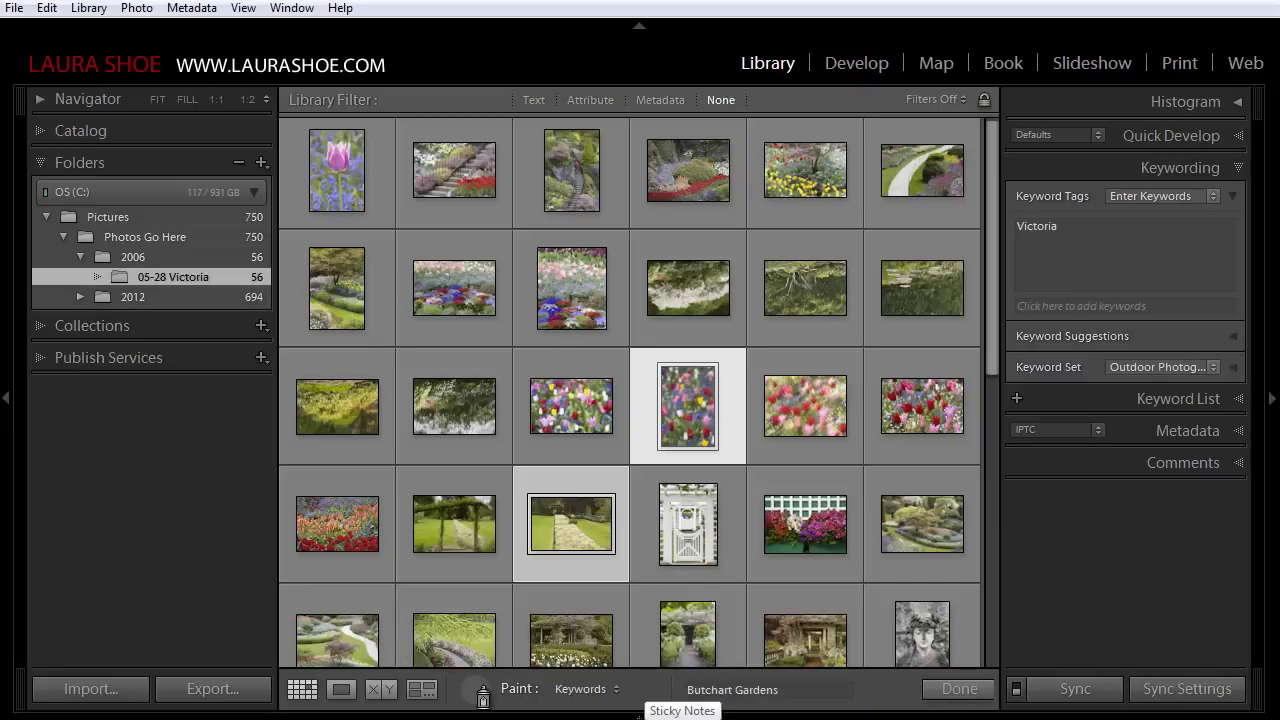
left_click(785, 690)
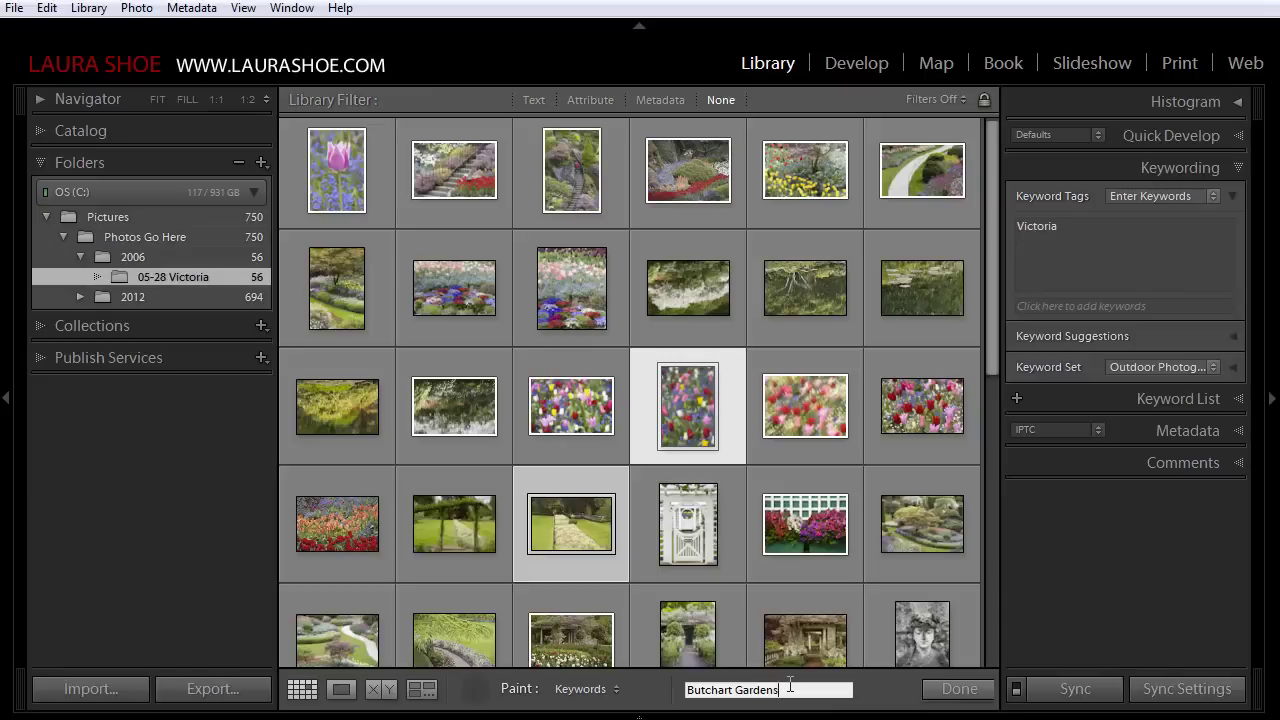
type(", Spring")
key("Return")
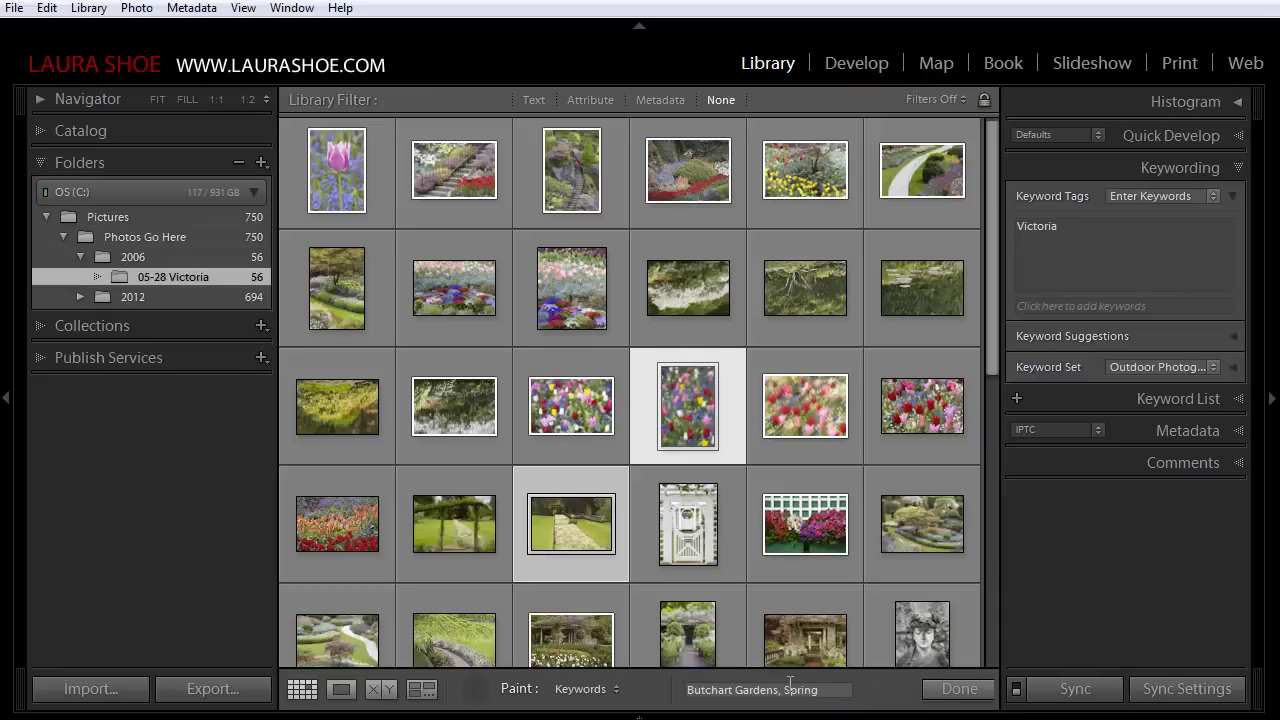
left_click(907, 517)
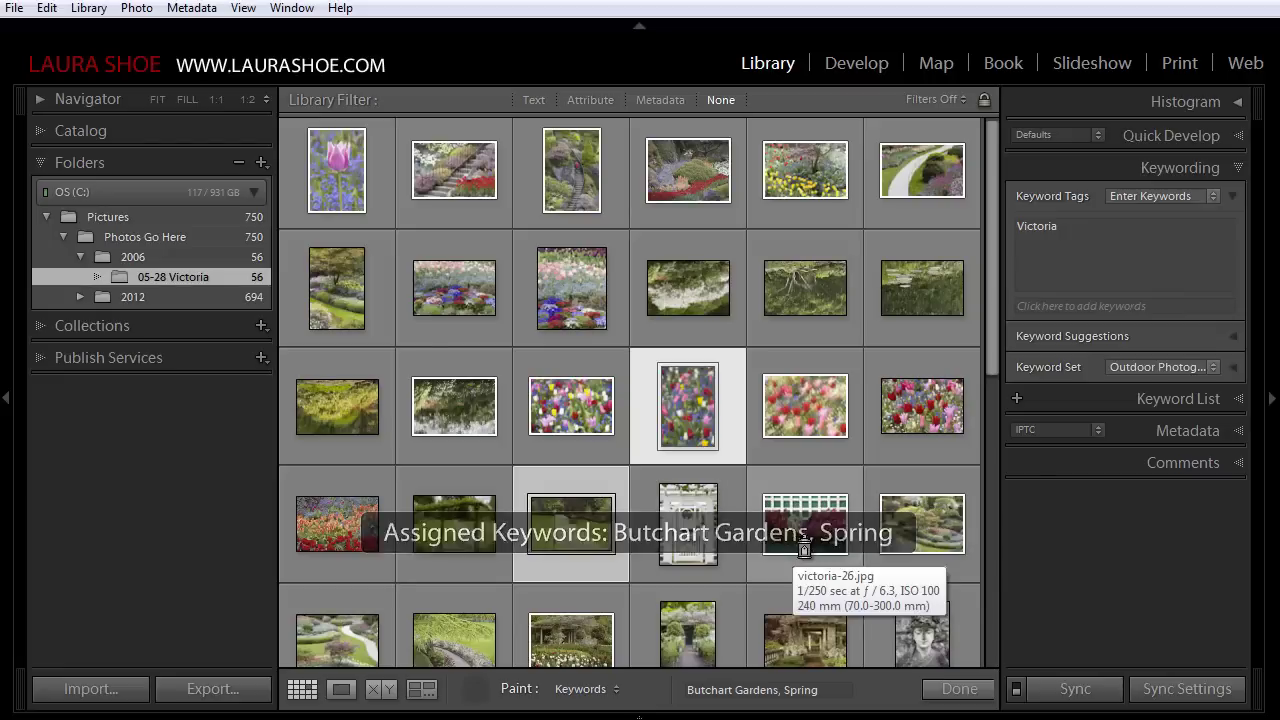
left_click(475, 688)
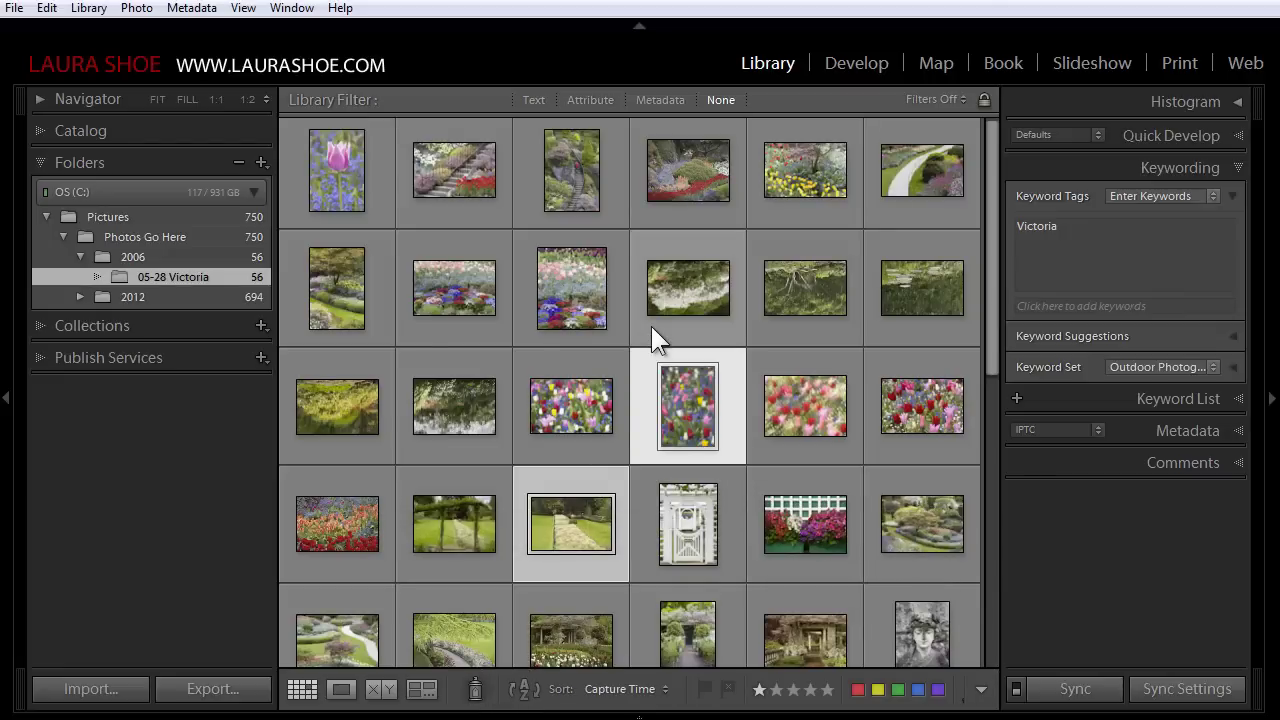